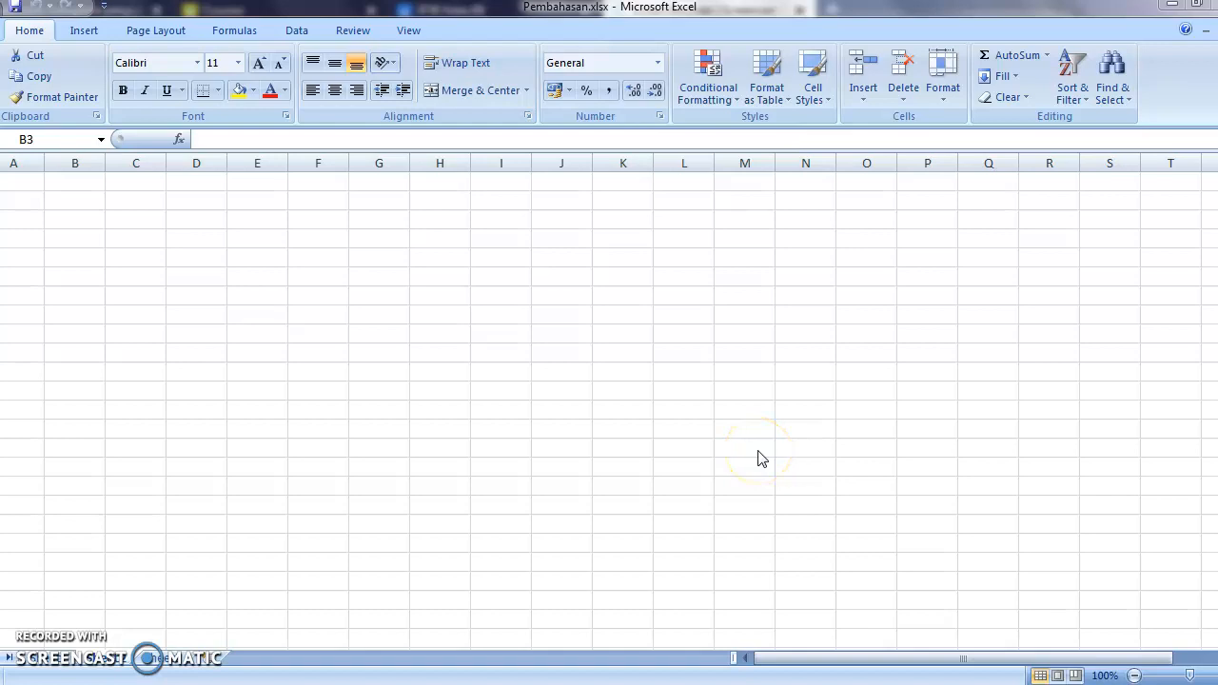
# Enter the value 12 in cell B2.
pyautogui.click(742, 419)
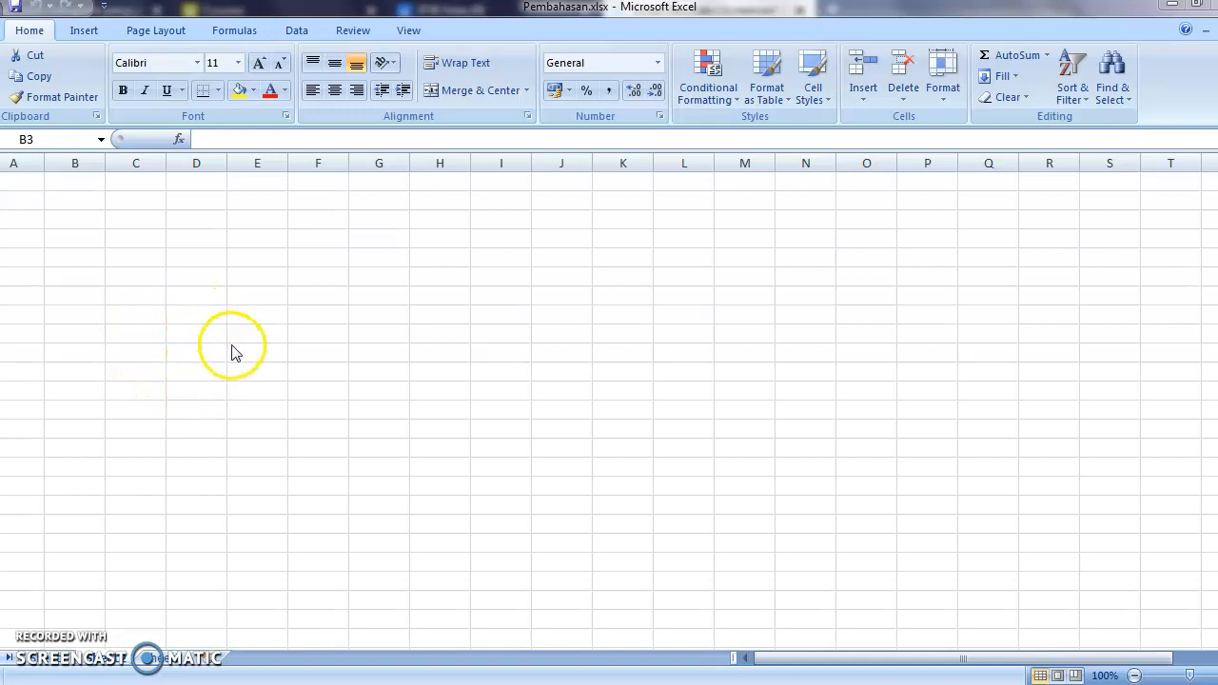
pyautogui.click(90, 202)
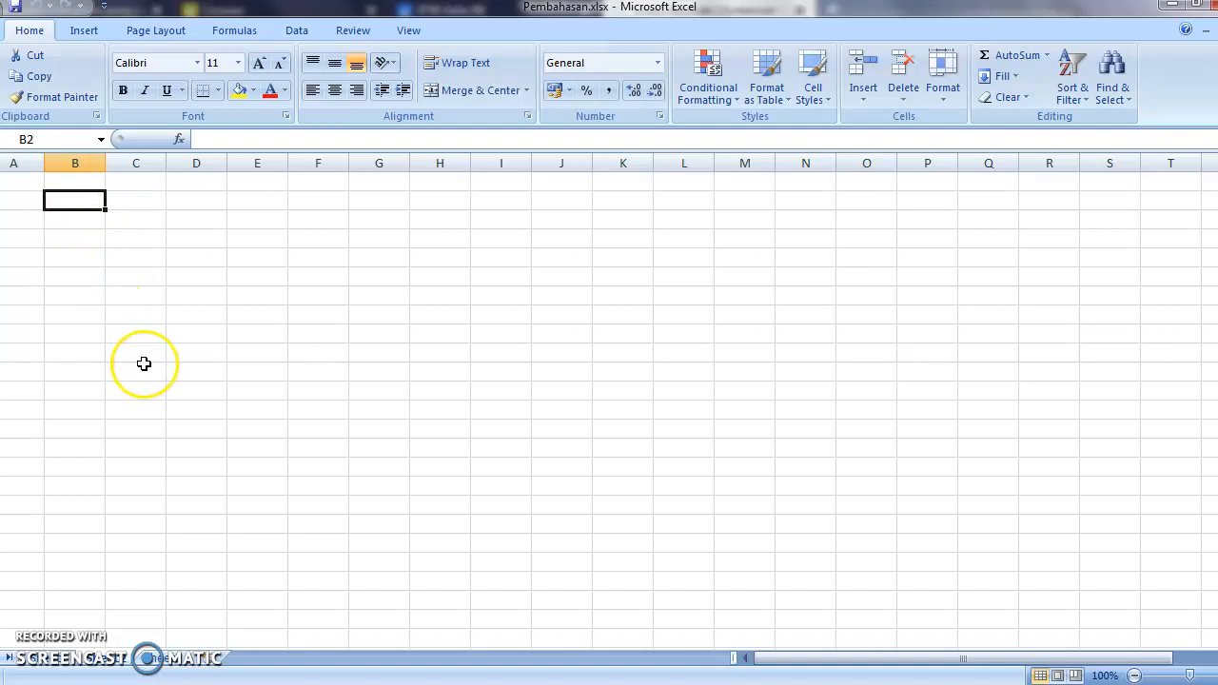
pyautogui.write('12')
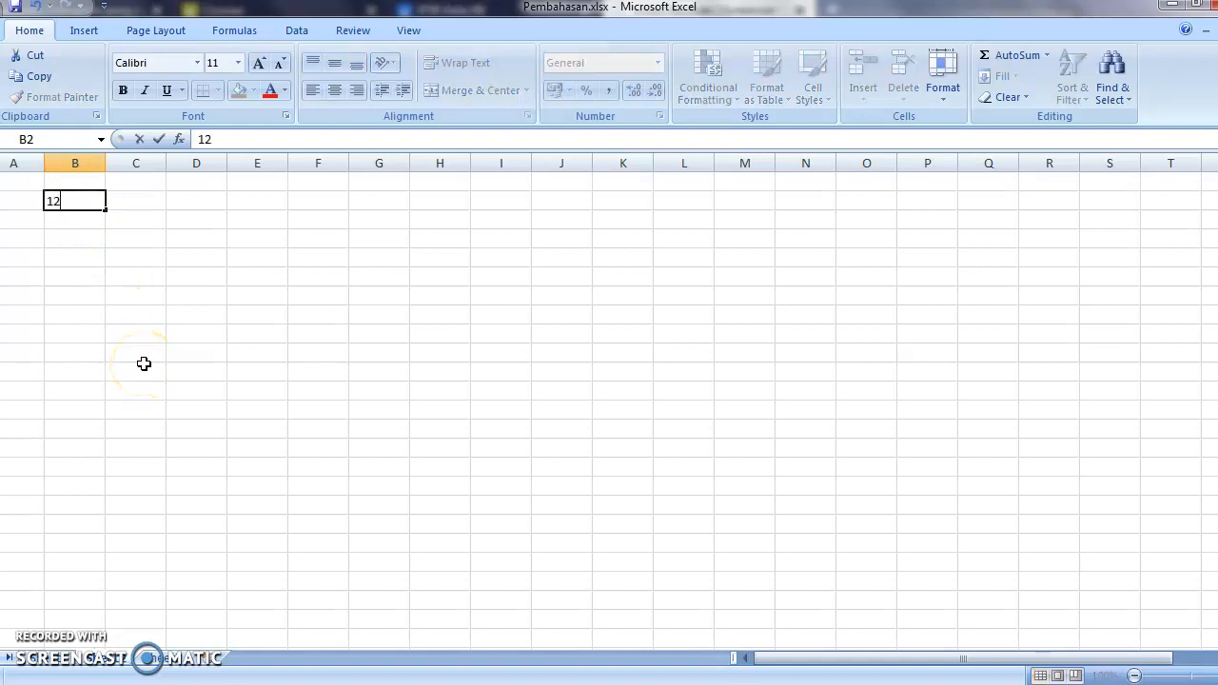
pyautogui.click(148, 275)
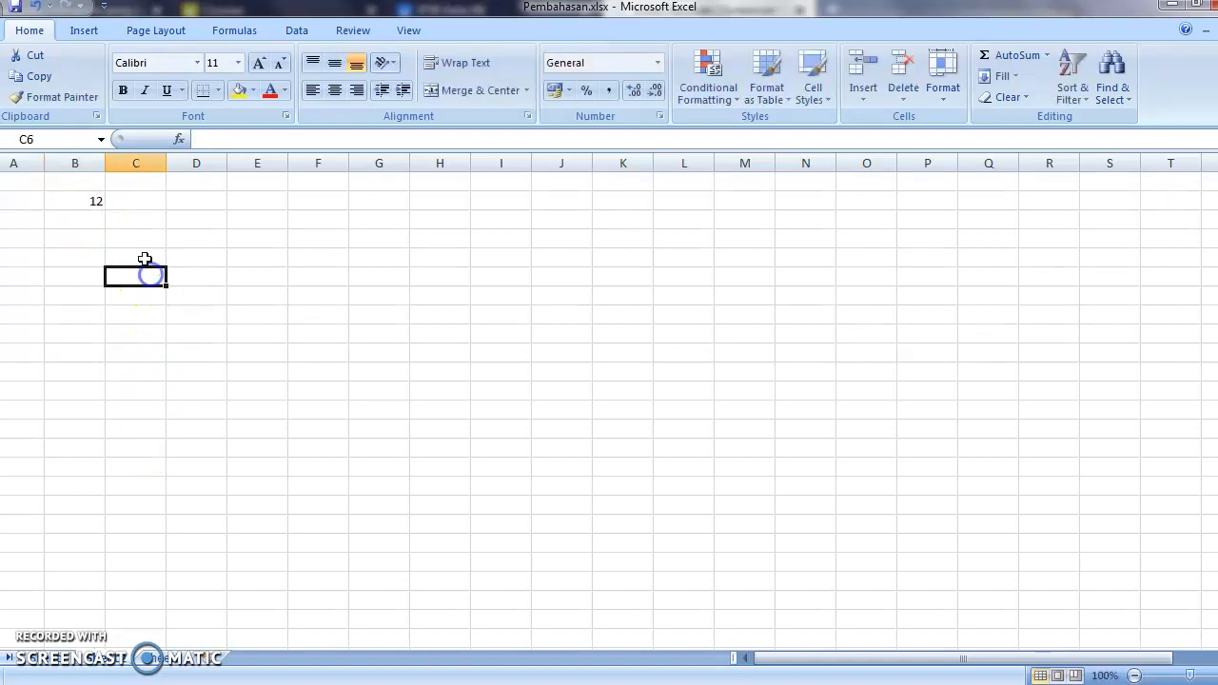
# Enter the formula =B2+3 in cell C2, referencing the value in B2.
pyautogui.click(143, 204)
pyautogui.click(212, 294)
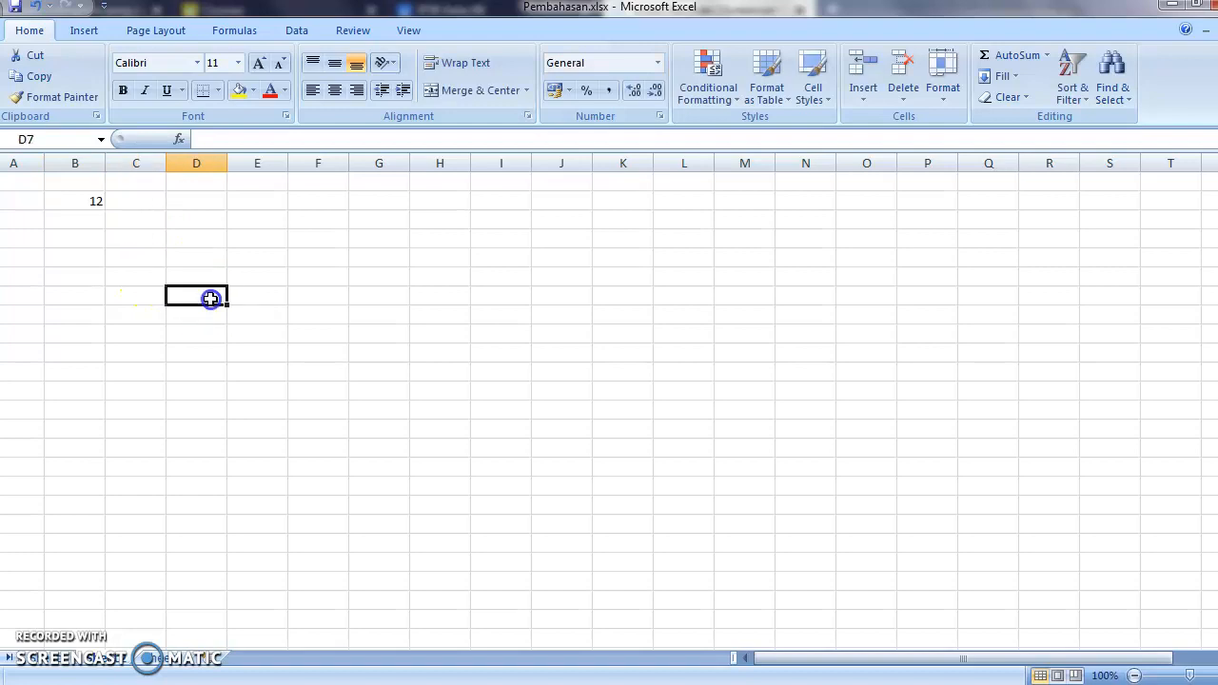
pyautogui.click(150, 207)
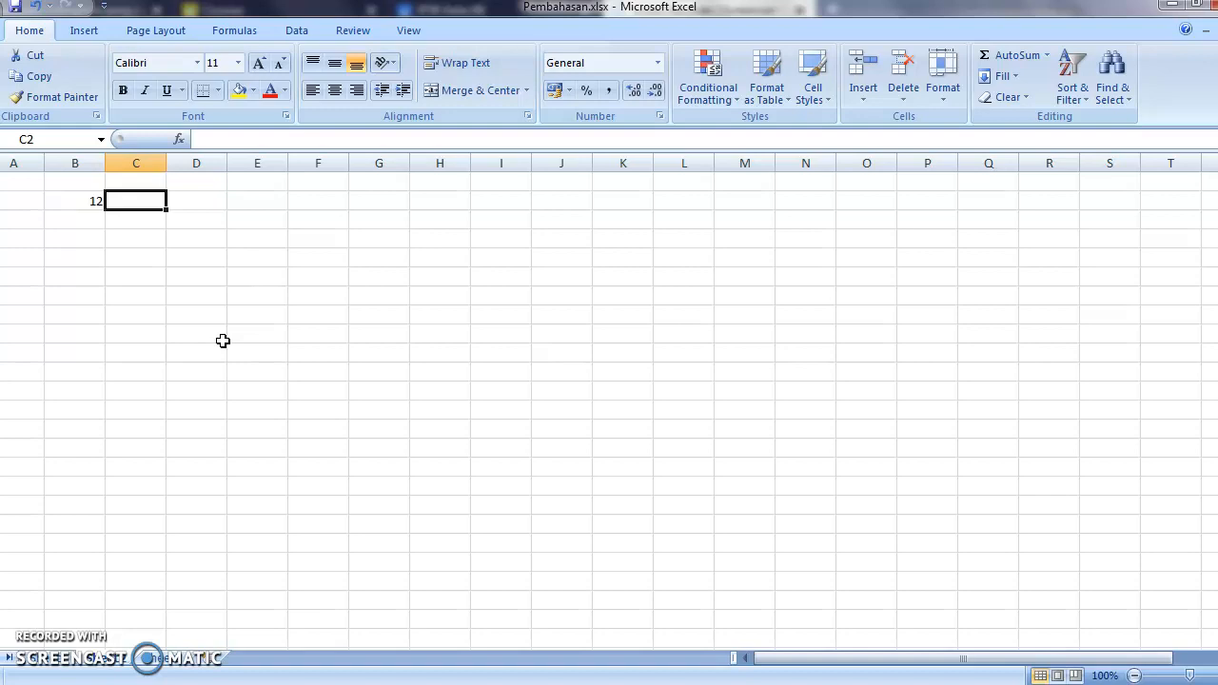
pyautogui.write('=')
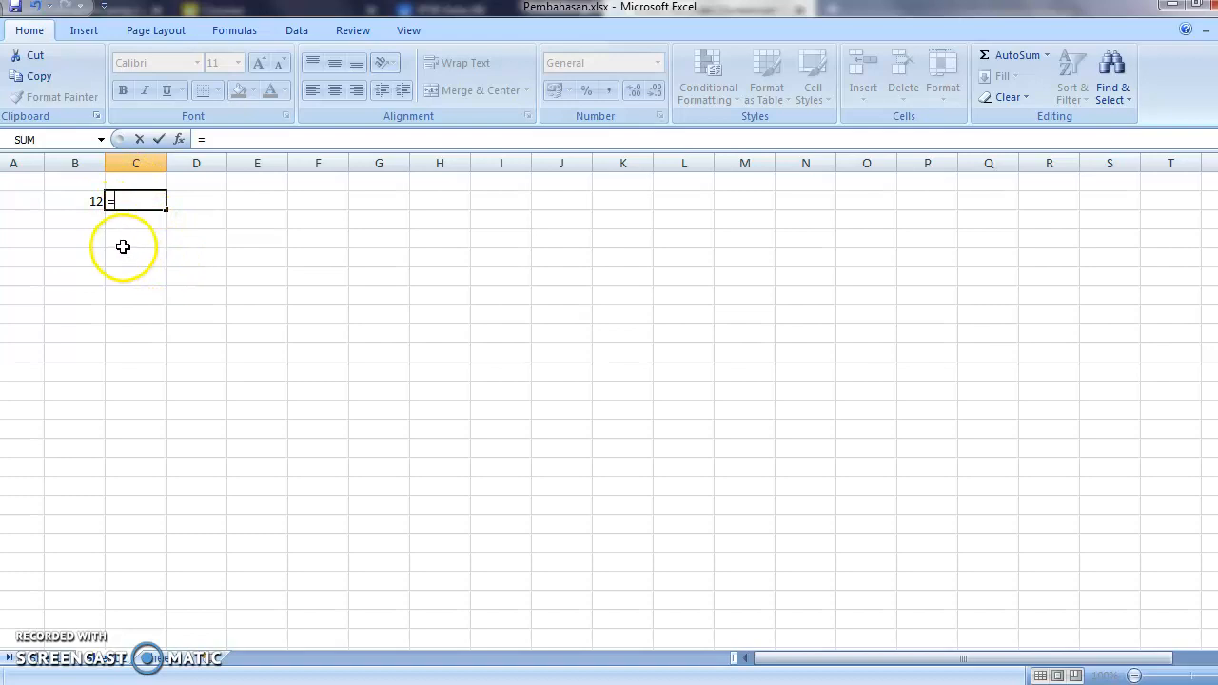
pyautogui.click(84, 201)
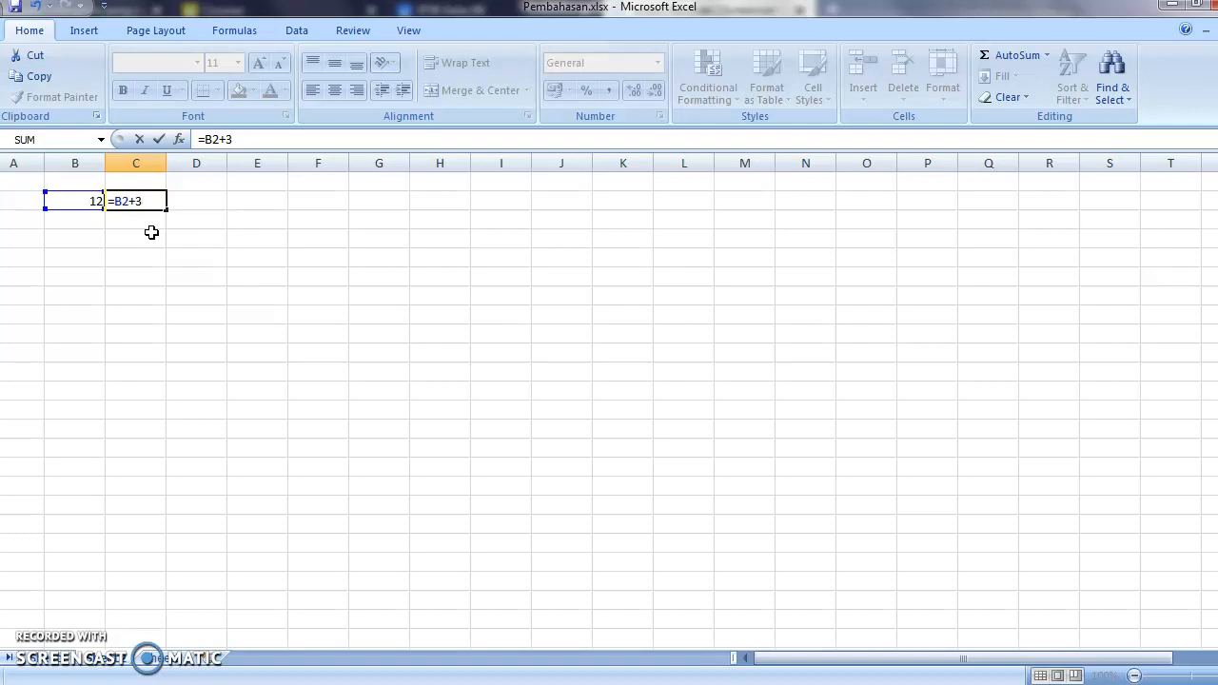
pyautogui.press('Return')
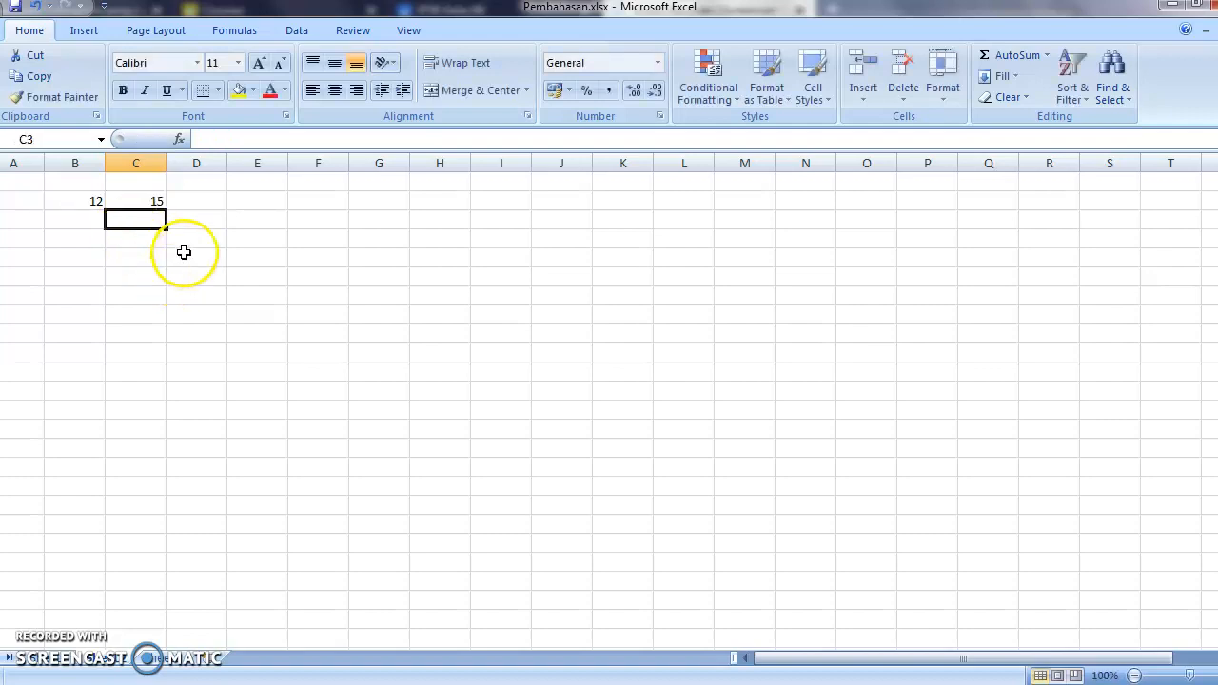
# Review the formula in C2, and set the value of B2 to 4.
pyautogui.click(185, 255)
pyautogui.click(114, 200)
pyautogui.click(86, 201)
pyautogui.click(154, 199)
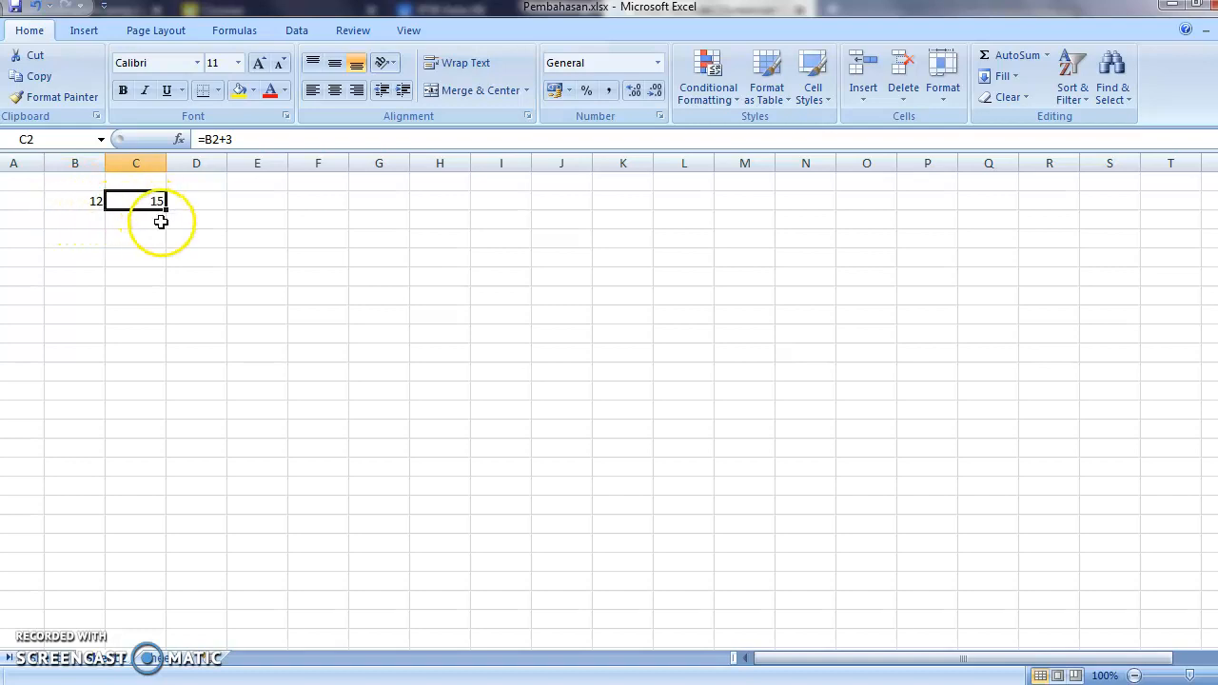
pyautogui.click(91, 206)
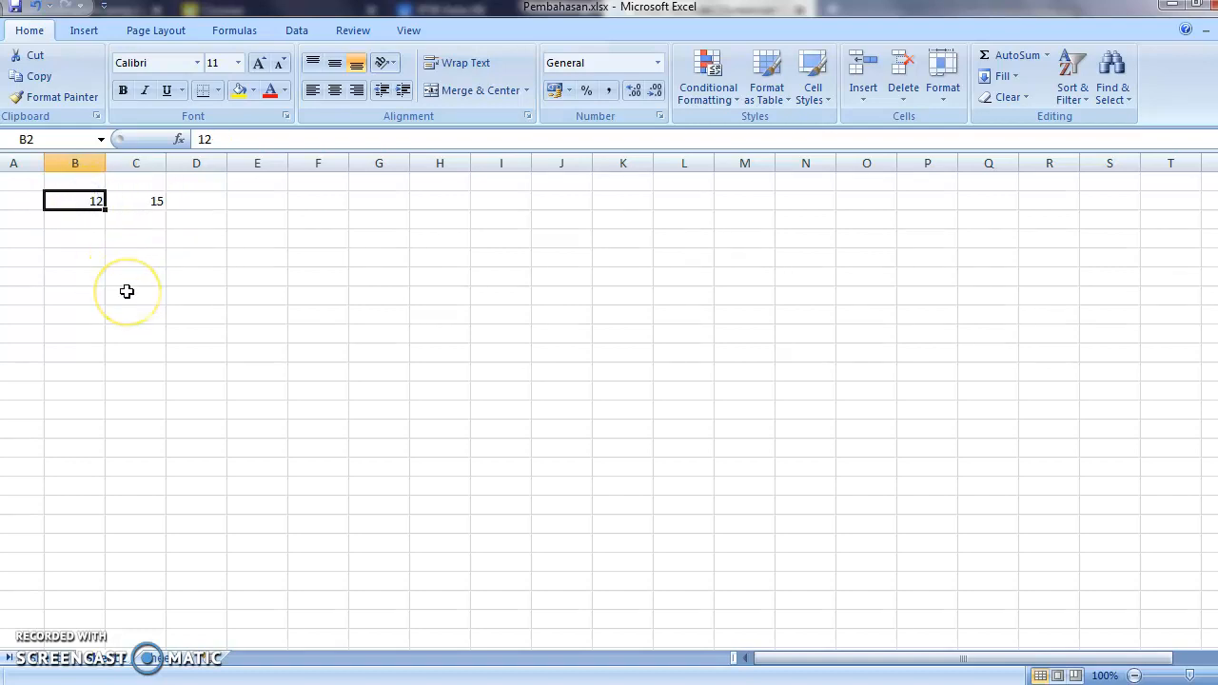
pyautogui.write('4')
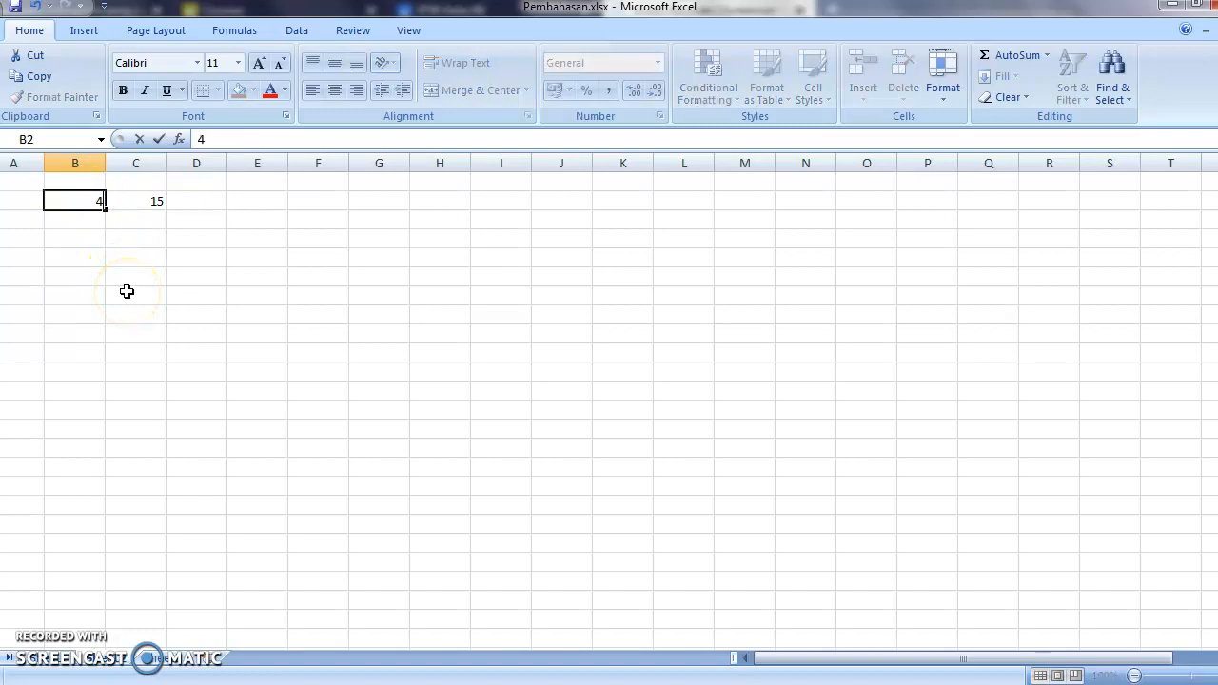
pyautogui.press('Return')
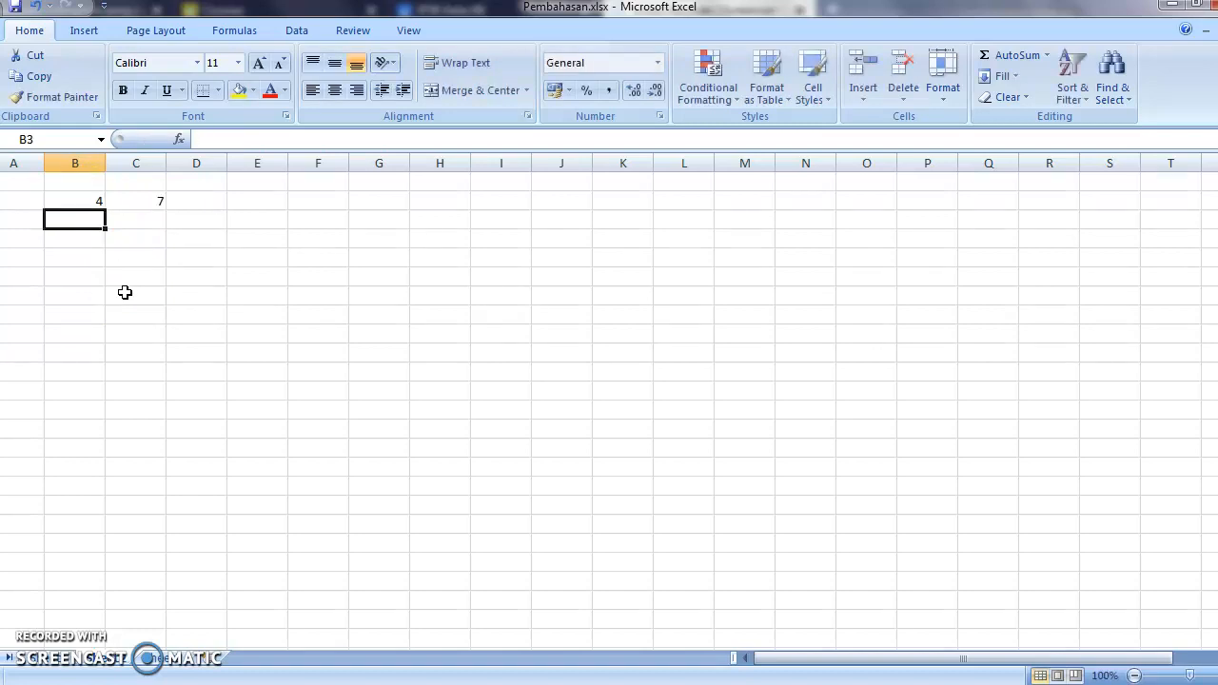
# Enter a formula in cell C3 that subtracts 2 from the value in B2.
pyautogui.click(148, 200)
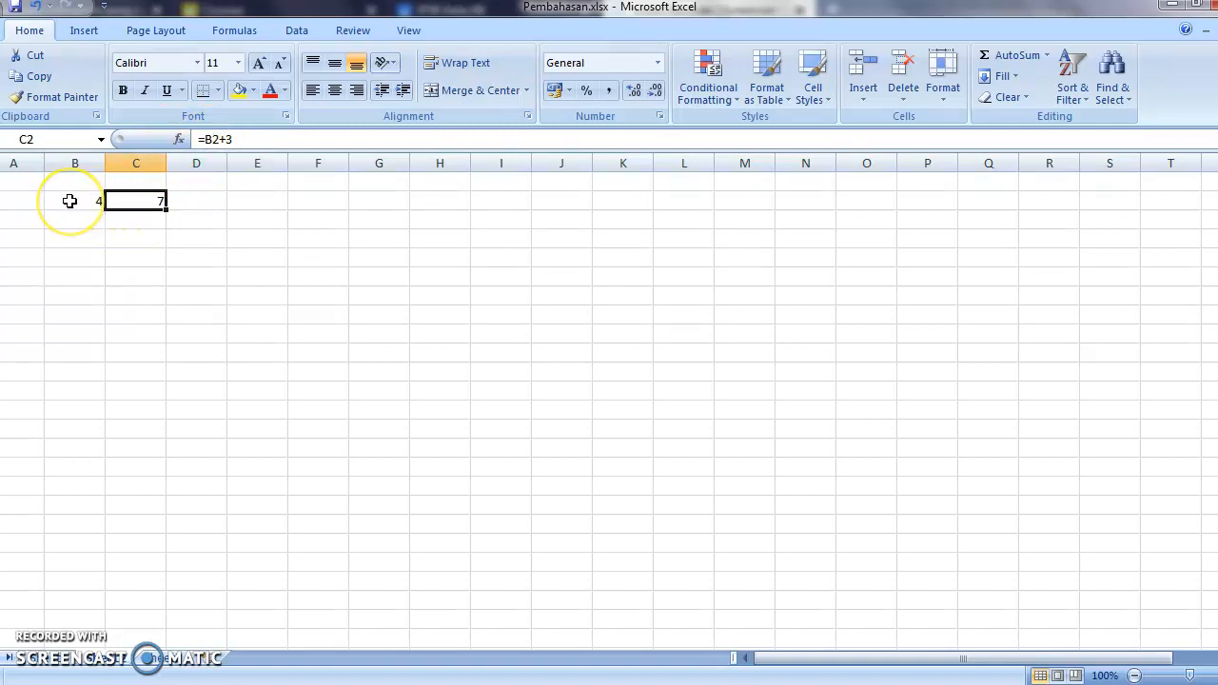
pyautogui.click(69, 201)
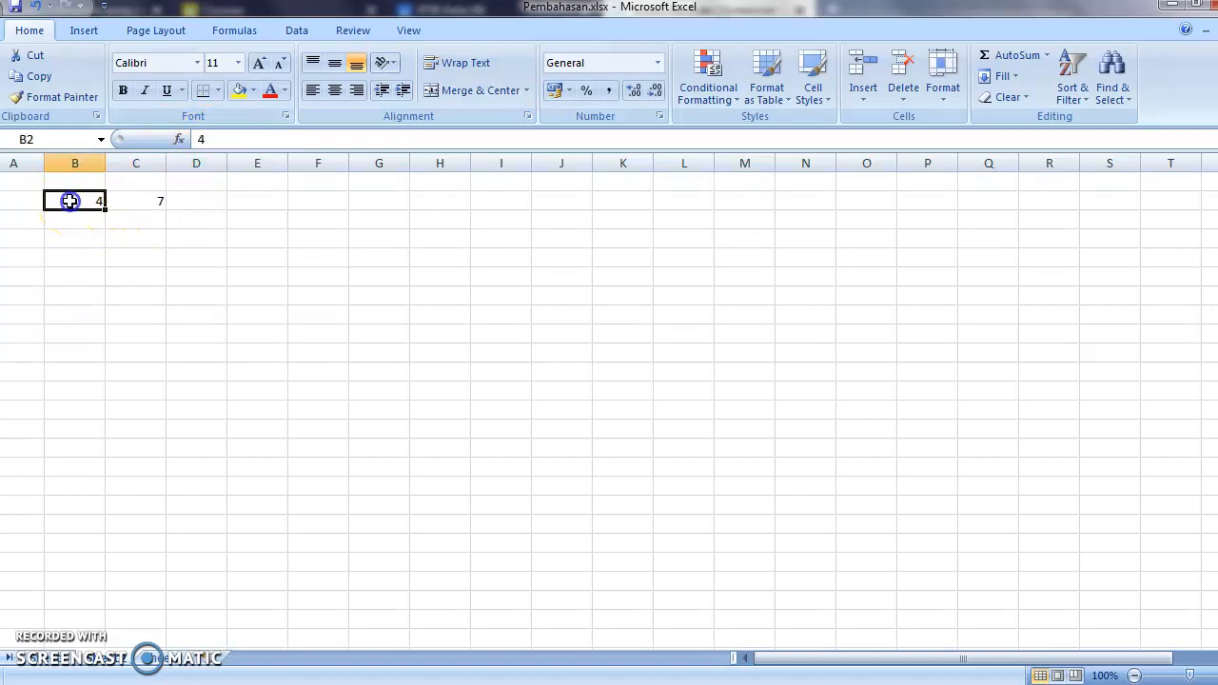
pyautogui.click(131, 199)
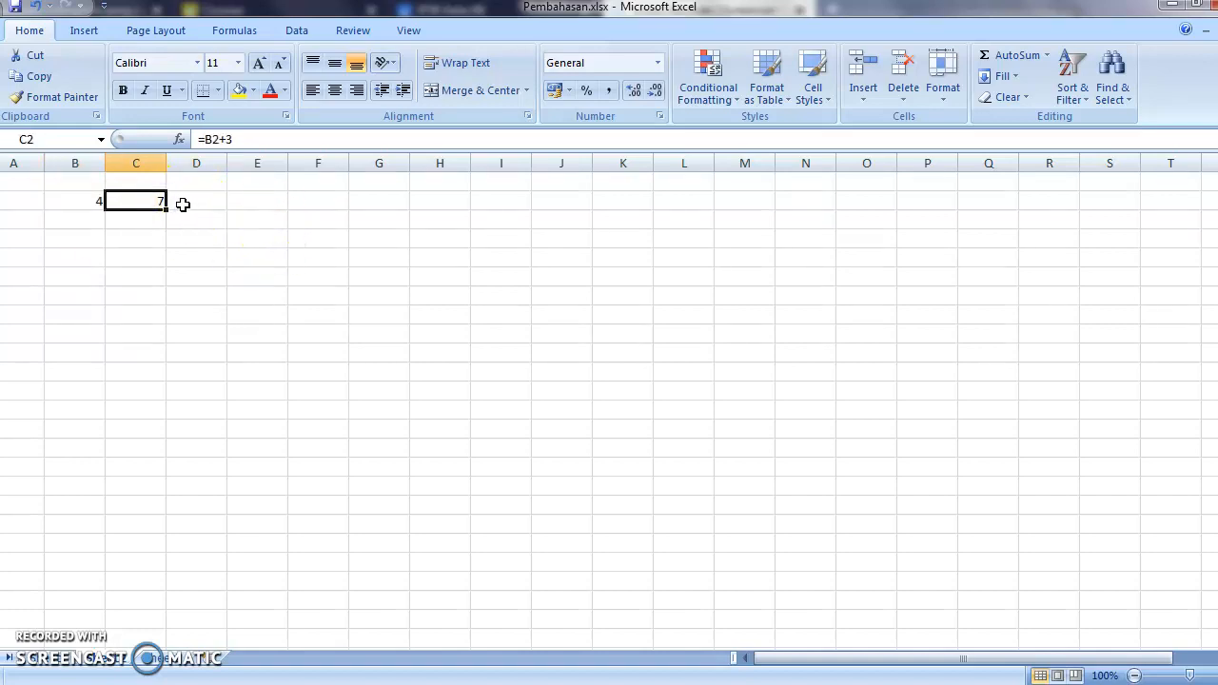
pyautogui.click(136, 221)
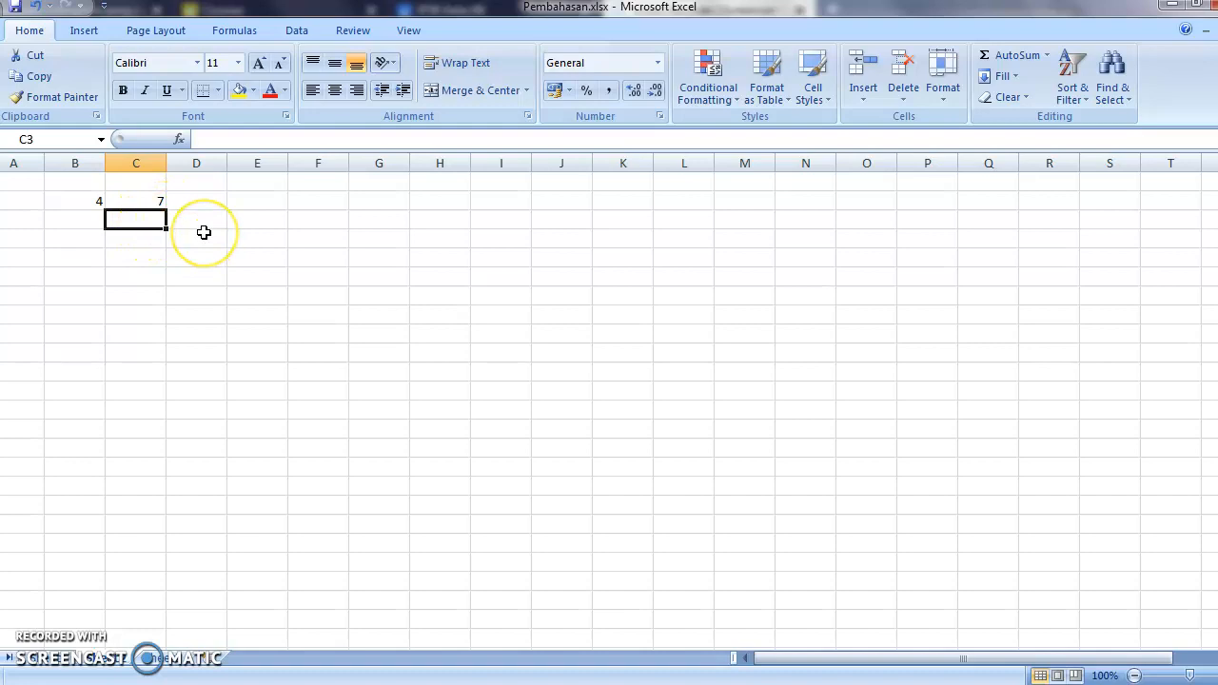
pyautogui.write('=')
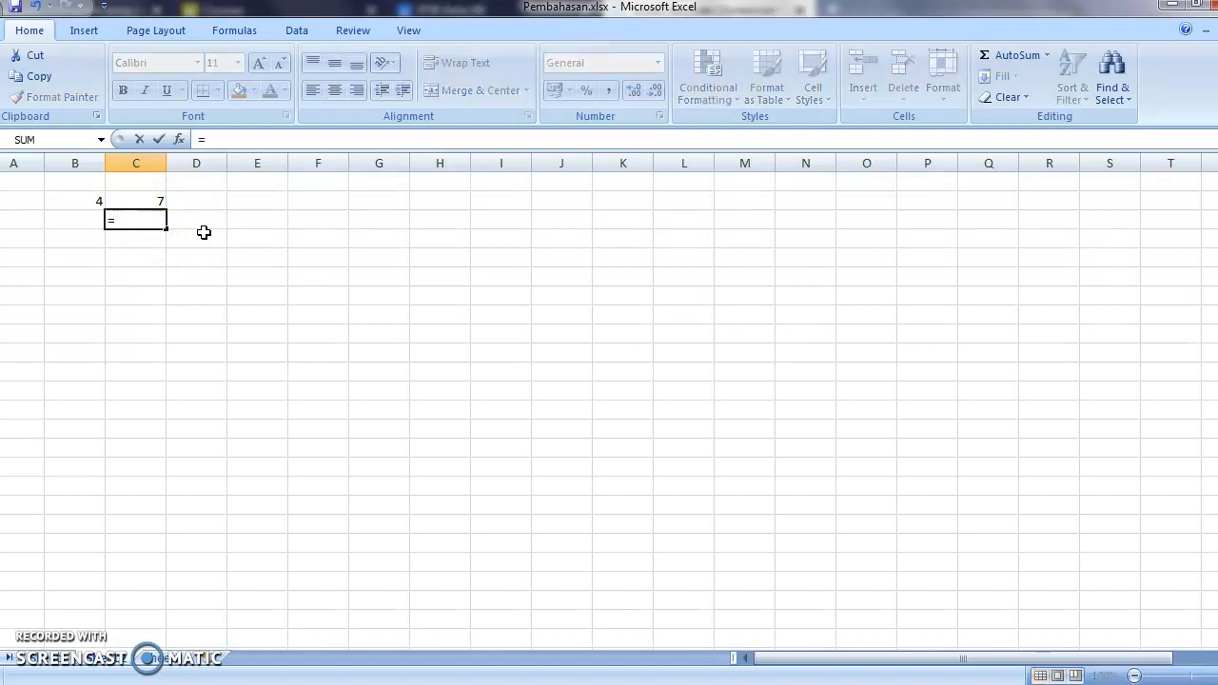
pyautogui.click(69, 201)
pyautogui.press('Return')
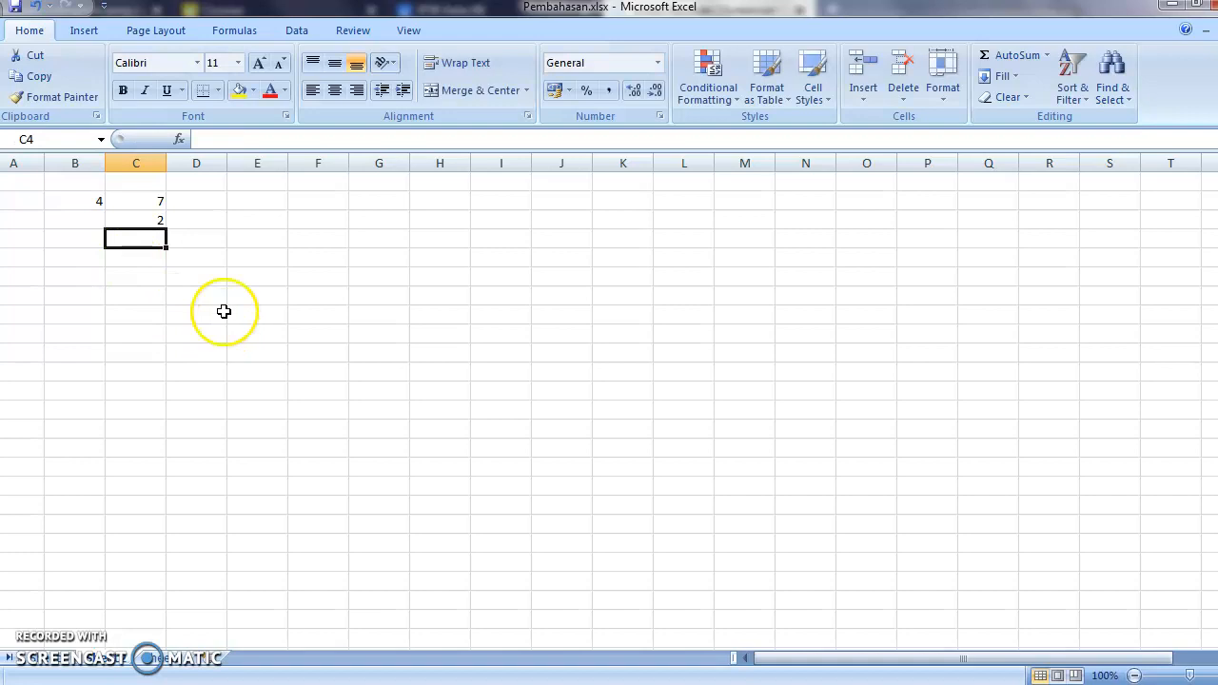
# Set the value of cell B2 to 9.
pyautogui.click(62, 199)
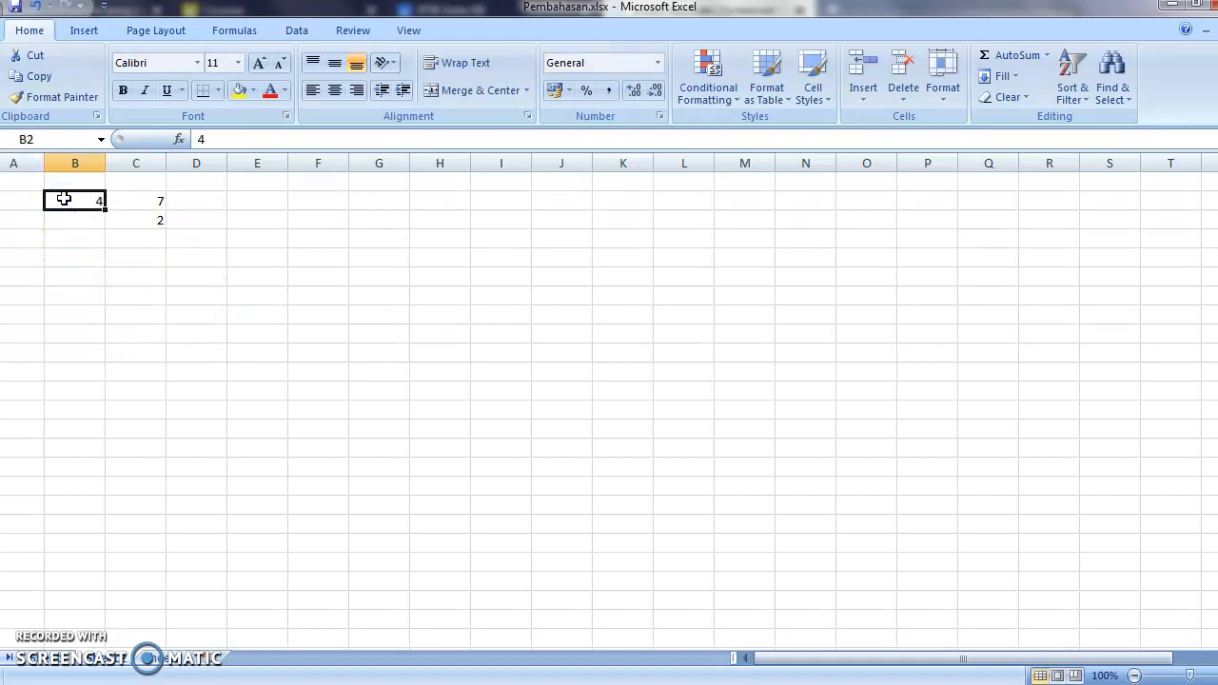
pyautogui.write('9')
pyautogui.press('Return')
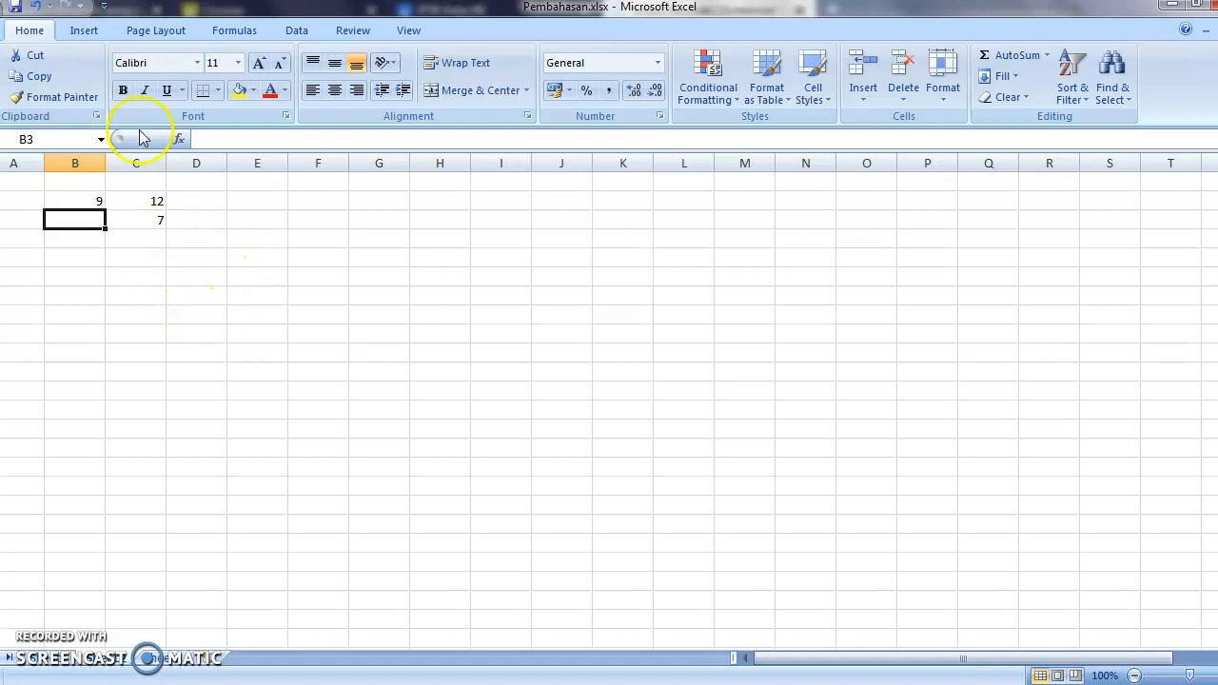
# Examine the list of available text functions in the function library.
pyautogui.click(244, 34)
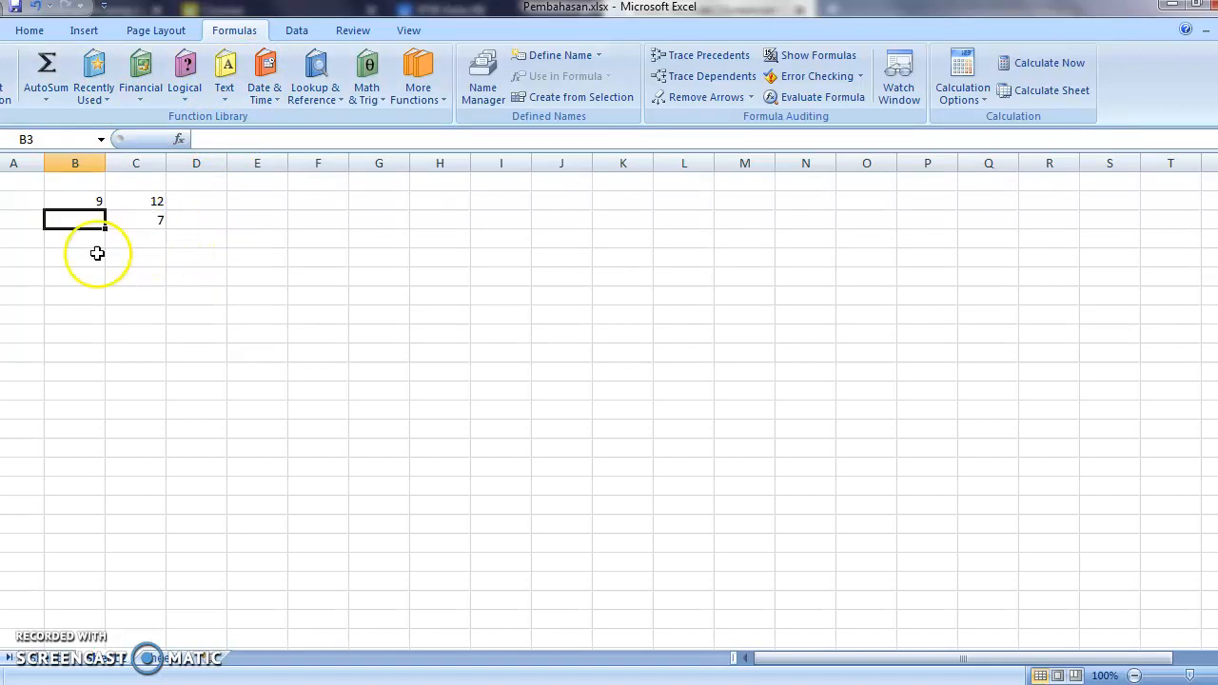
pyautogui.click(223, 92)
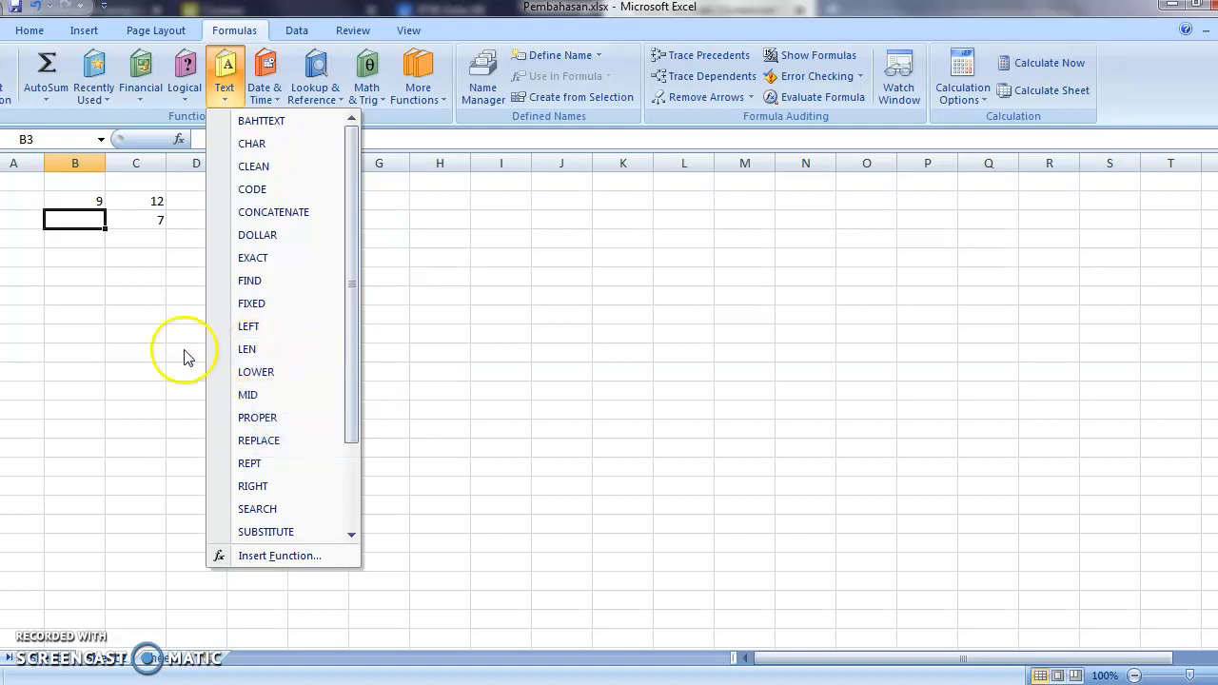
pyautogui.click(113, 314)
pyautogui.click(112, 313)
# Enter the text "Insan Cendekia" in cell B5.
pyautogui.click(67, 255)
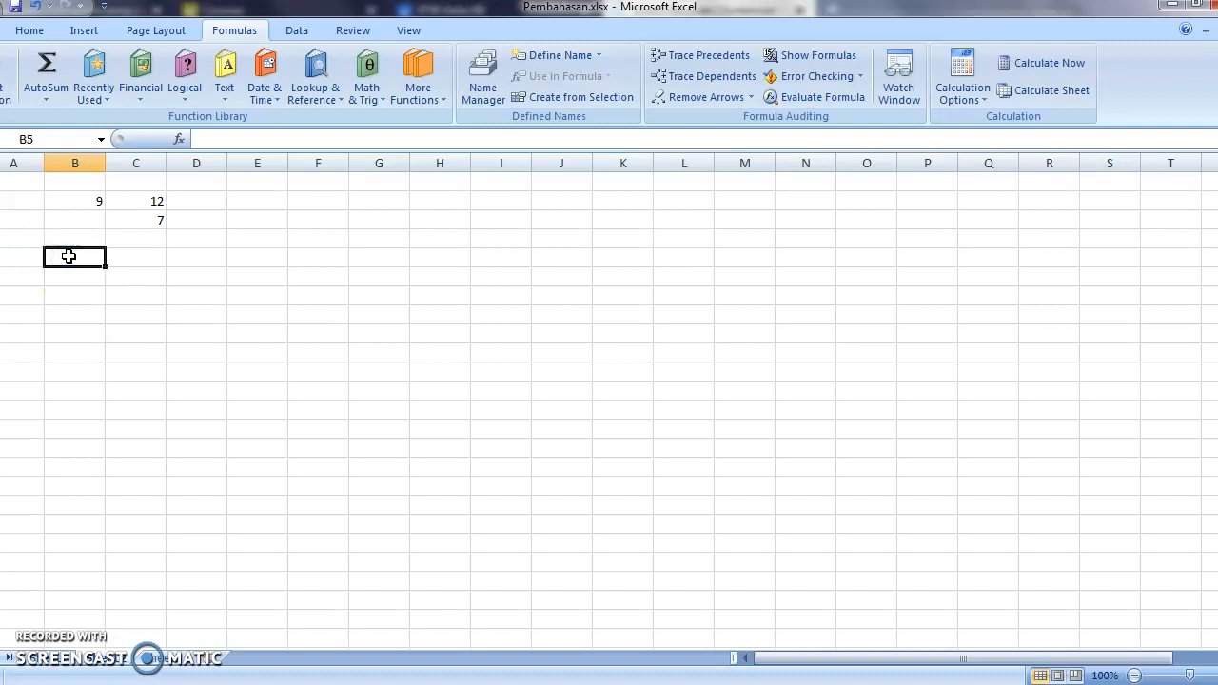
pyautogui.write('Insan Cendekia')
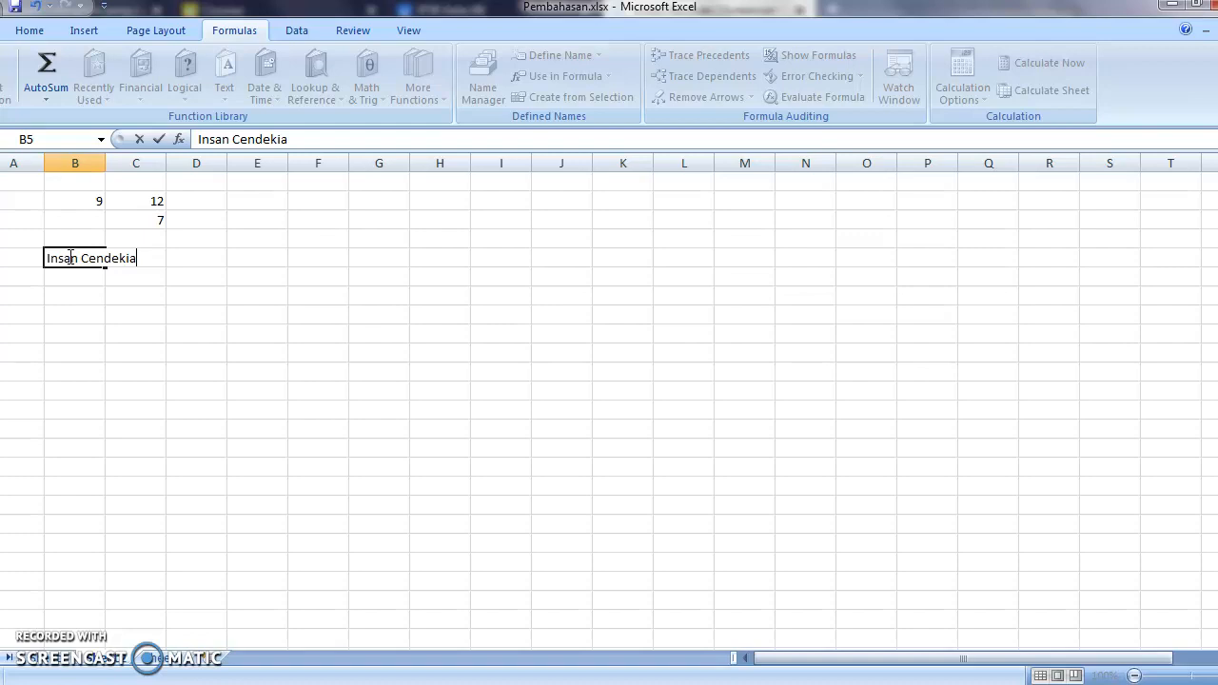
pyautogui.click(199, 260)
# Enter the formula =LEN(B5) in cell D5 to count the text's characters, and check it against B5.
pyautogui.click(152, 256)
pyautogui.click(184, 257)
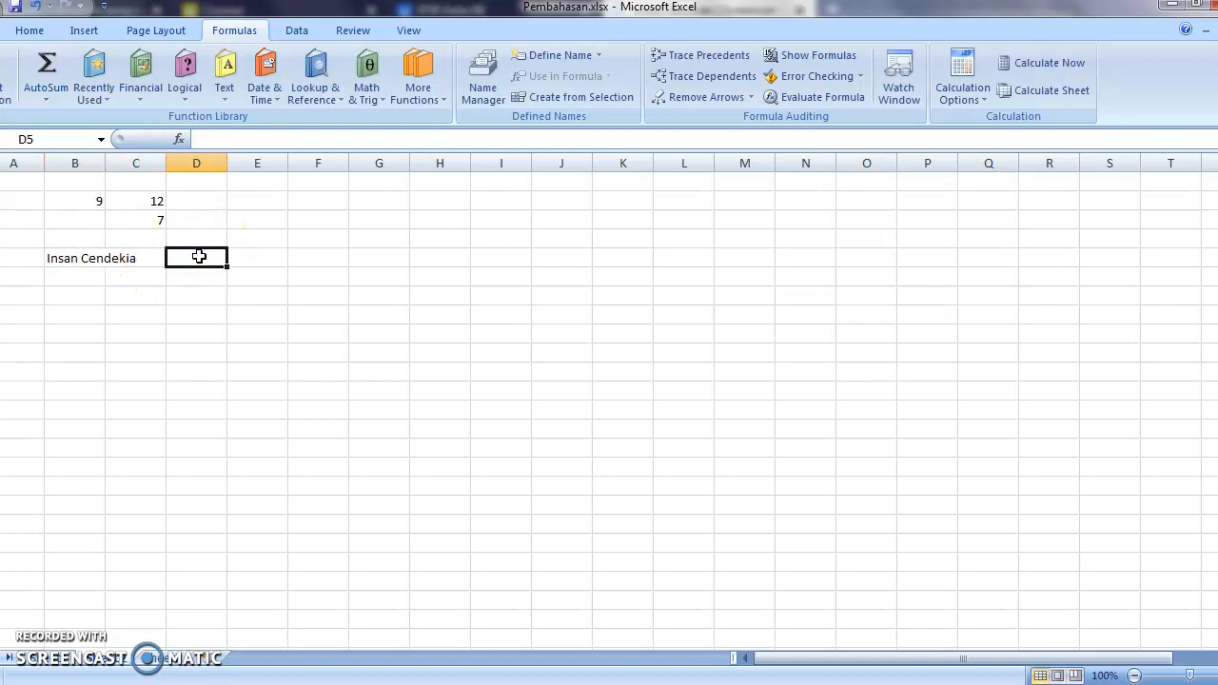
pyautogui.write('=')
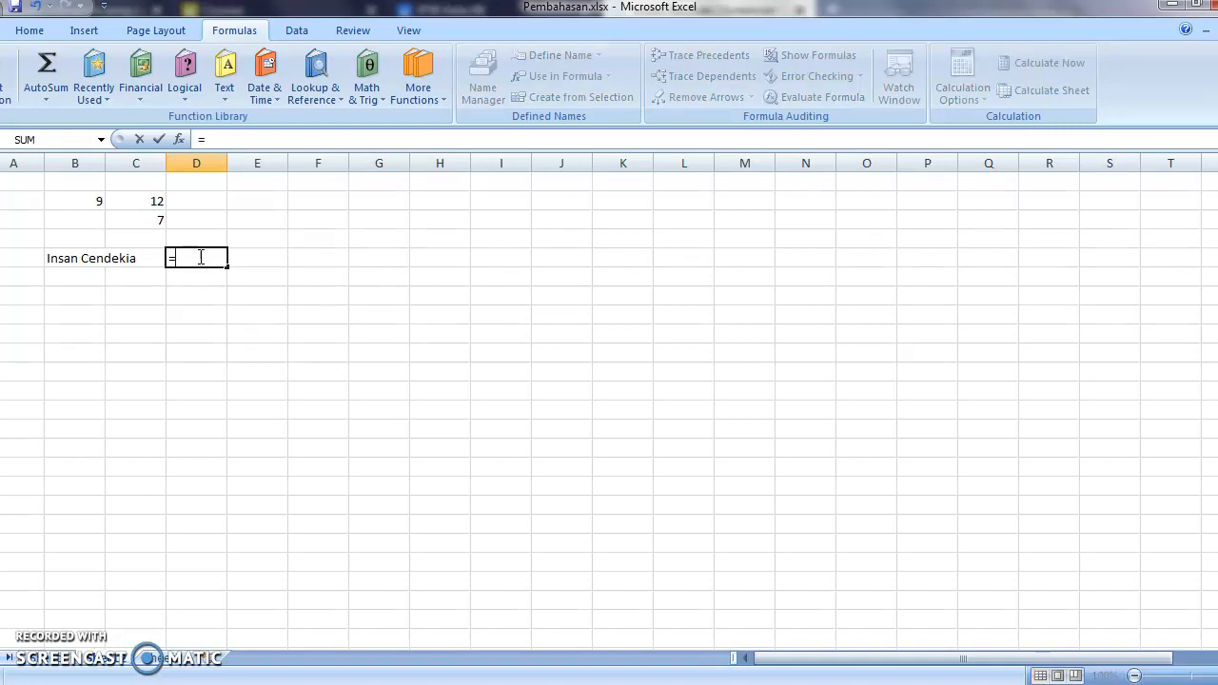
pyautogui.write('L')
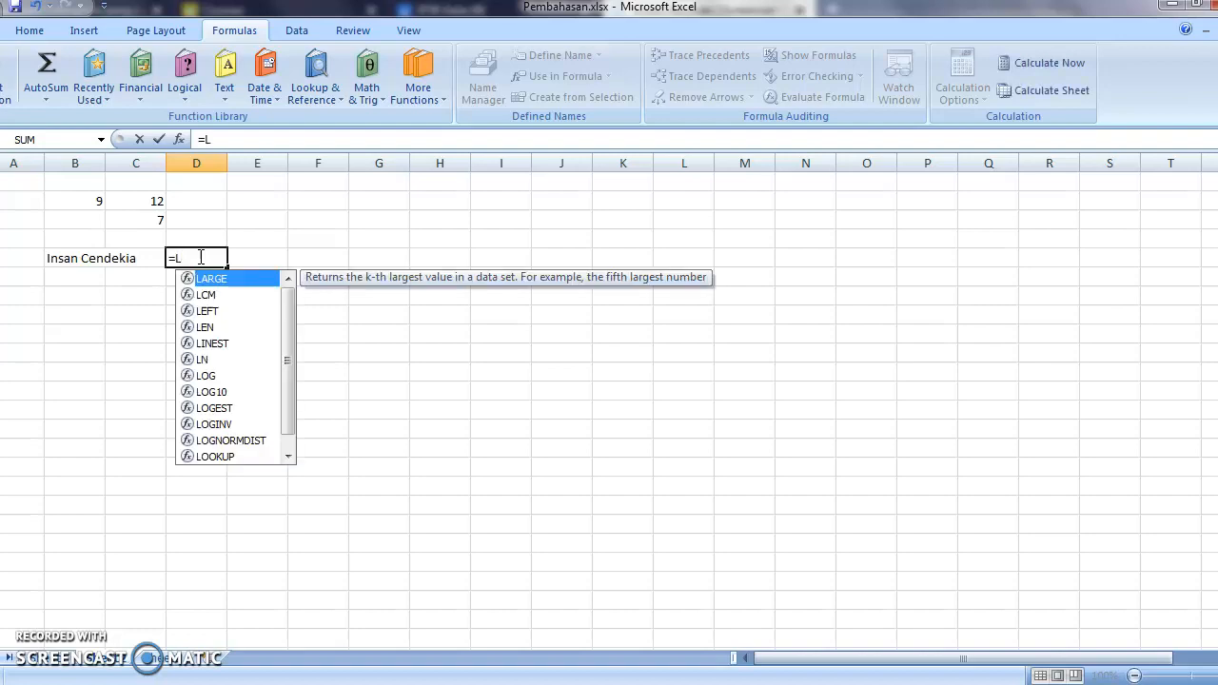
pyautogui.write('WN')
pyautogui.press('BackSpace')
pyautogui.press('BackSpace')
pyautogui.write('W')
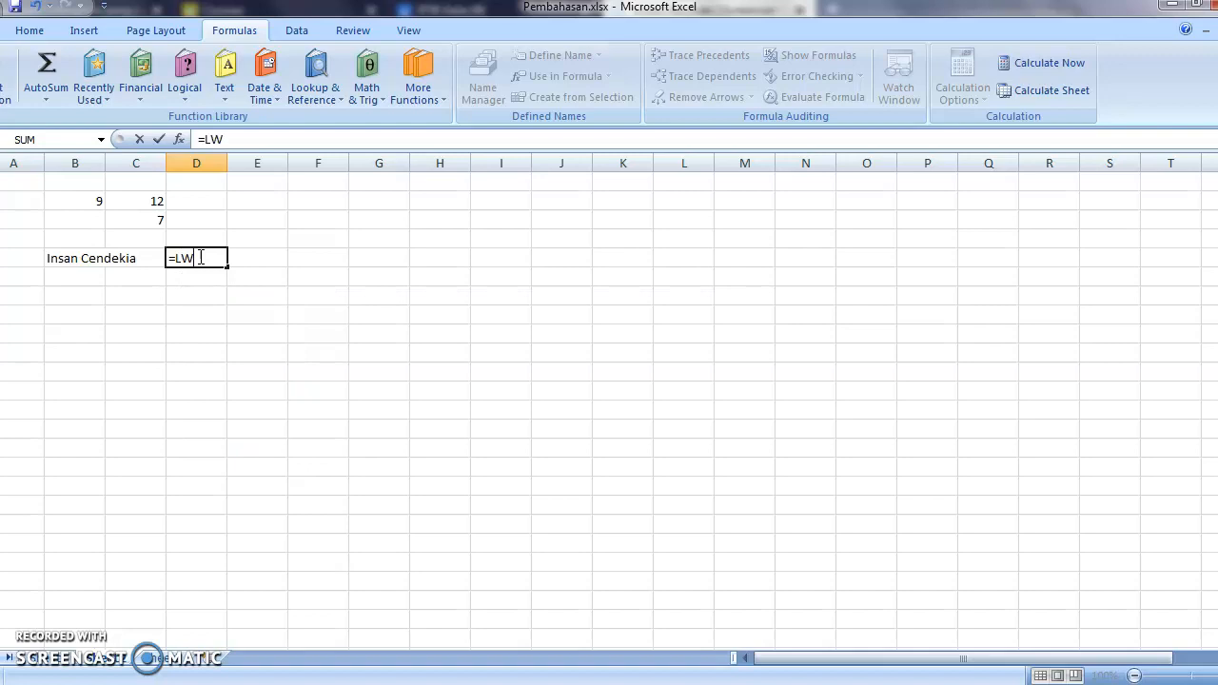
pyautogui.press('BackSpace')
pyautogui.write('E')
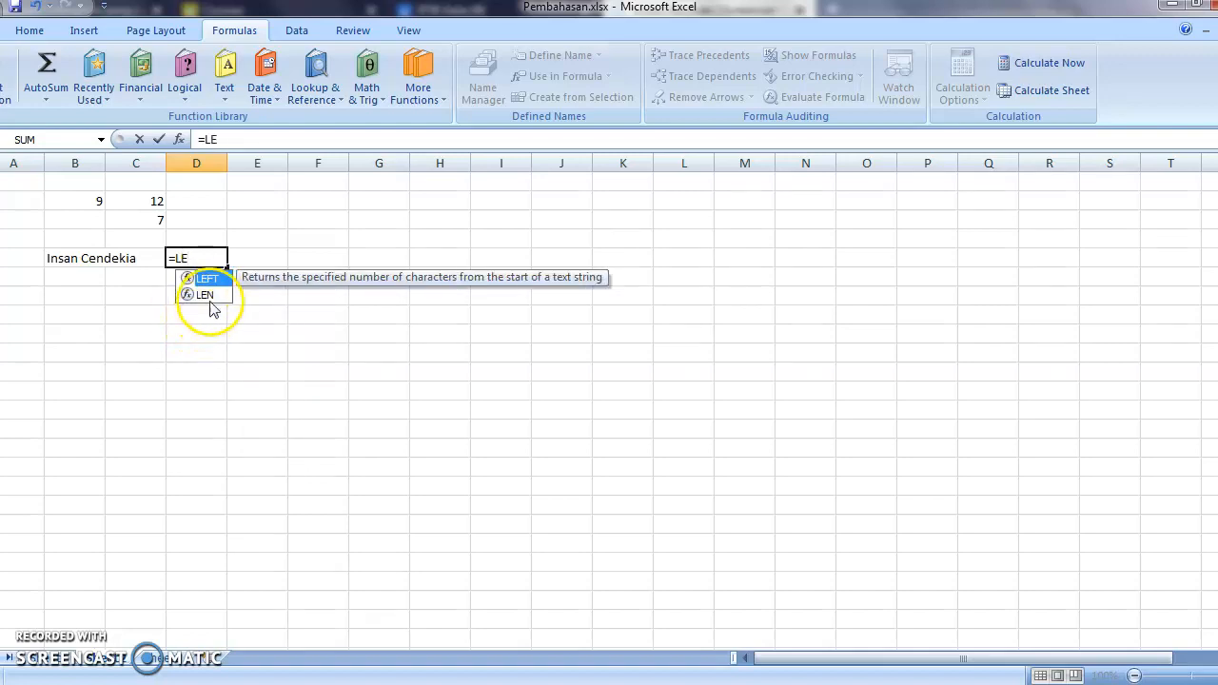
pyautogui.doubleClick(210, 293)
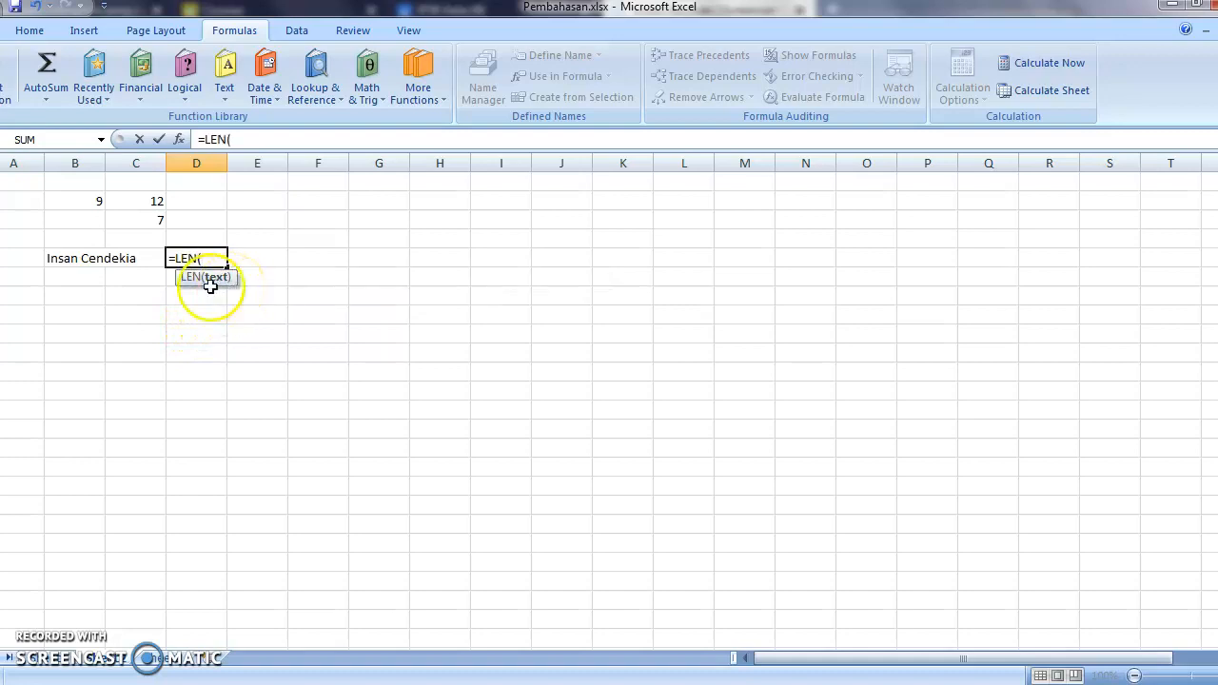
pyautogui.click(85, 258)
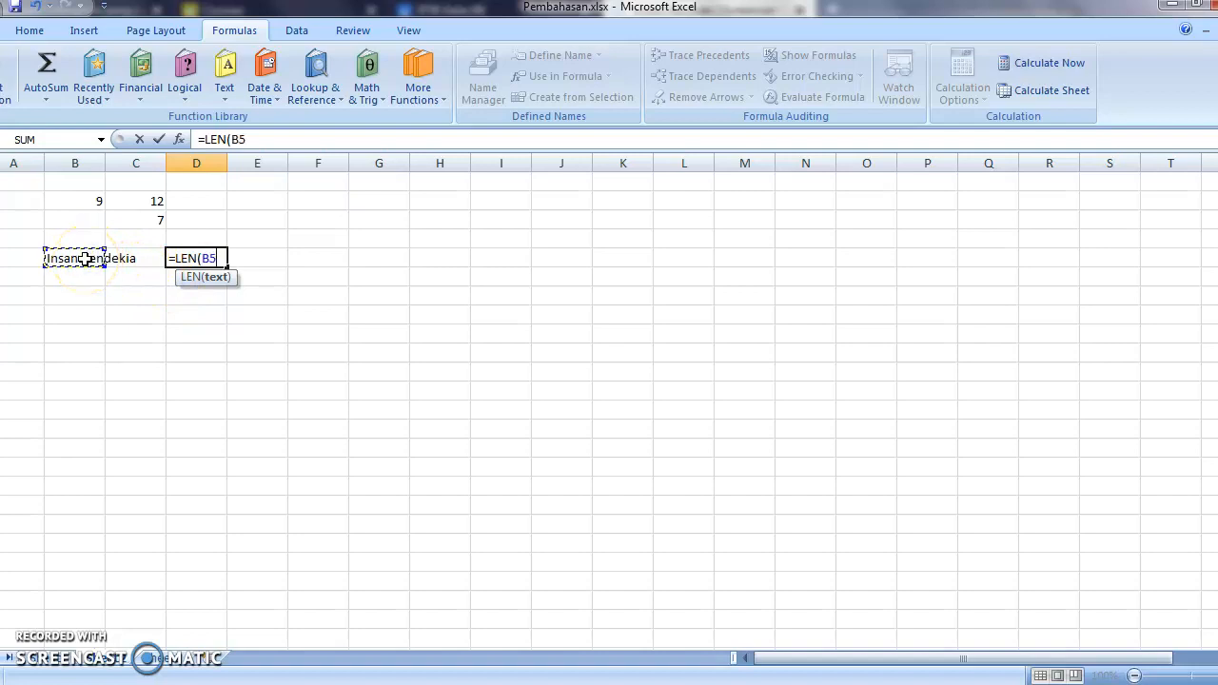
pyautogui.write(')')
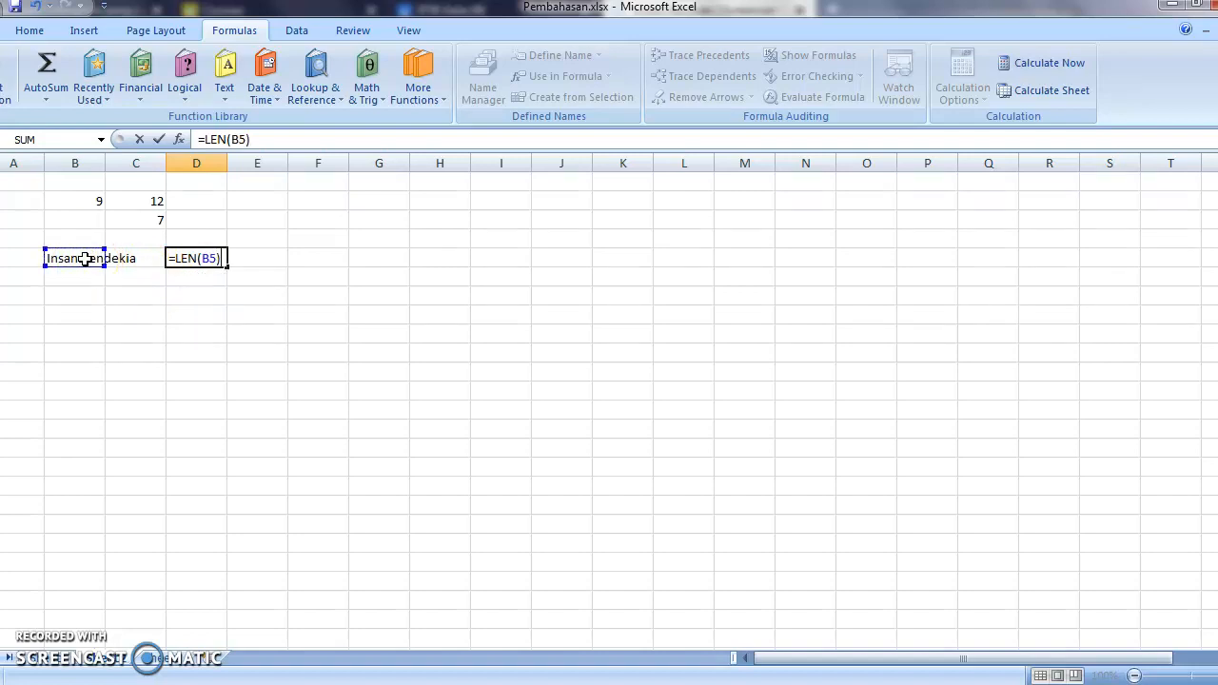
pyautogui.press('Return')
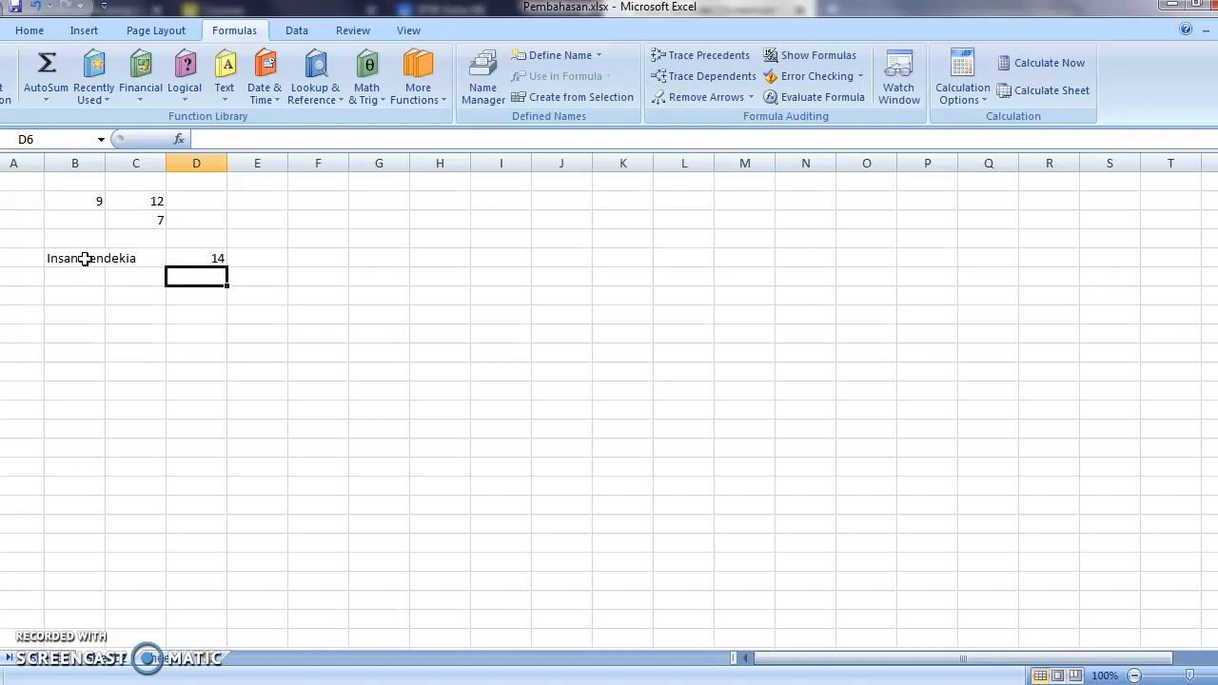
pyautogui.click(218, 261)
pyautogui.click(76, 261)
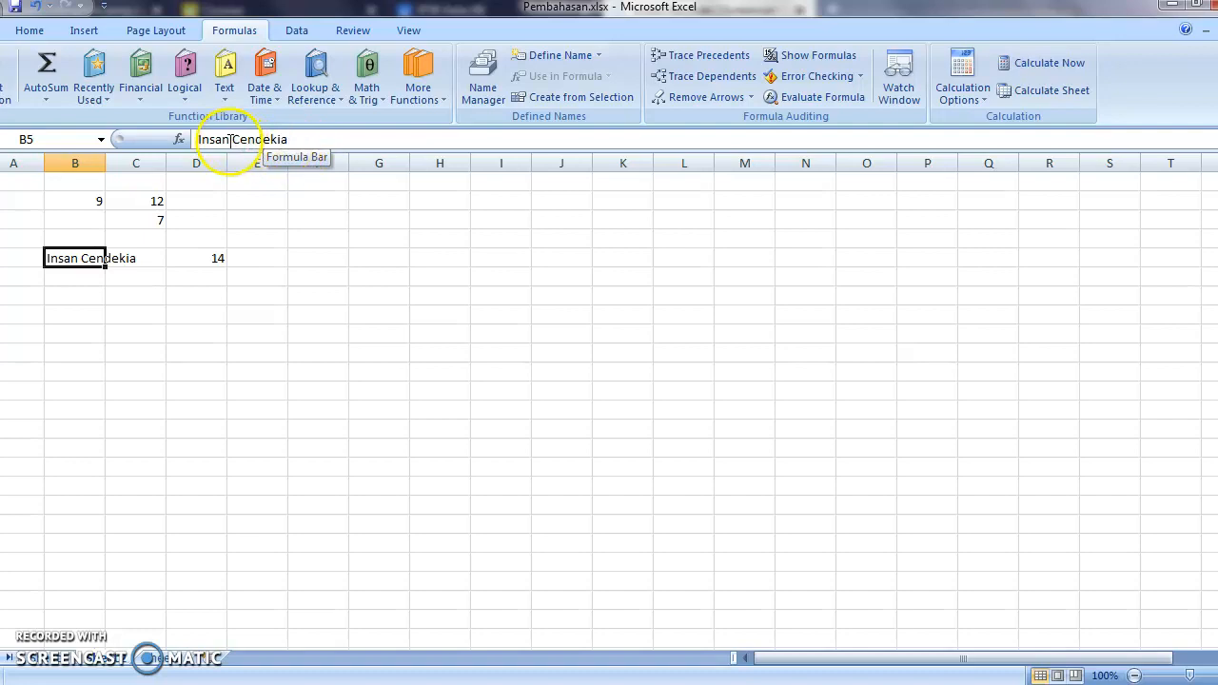
# Compare the LEN formula in D5 with the text in B5, and view the list of text functions.
pyautogui.click(212, 254)
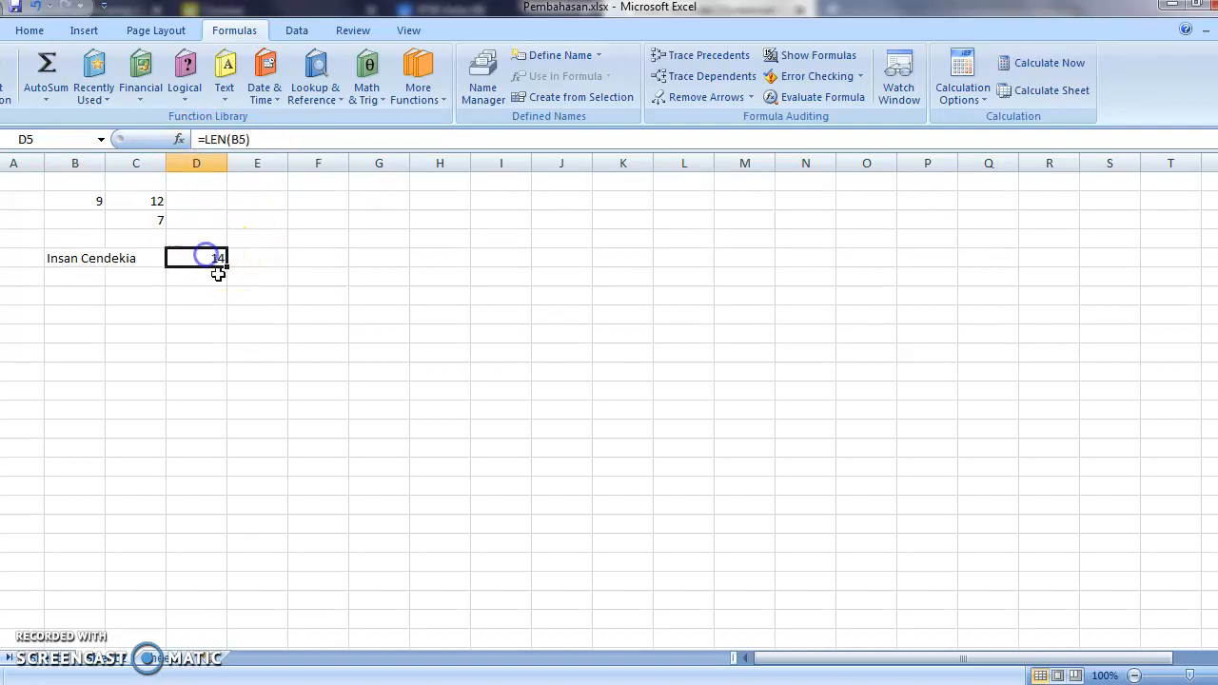
pyautogui.click(86, 255)
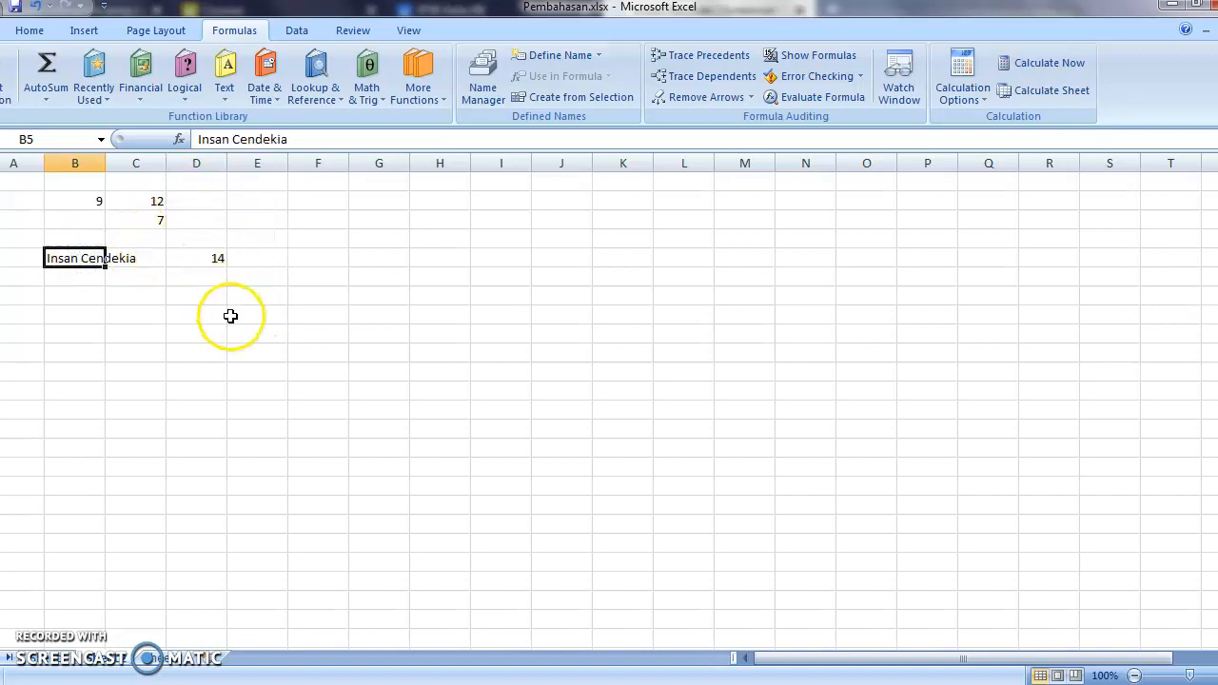
pyautogui.click(206, 277)
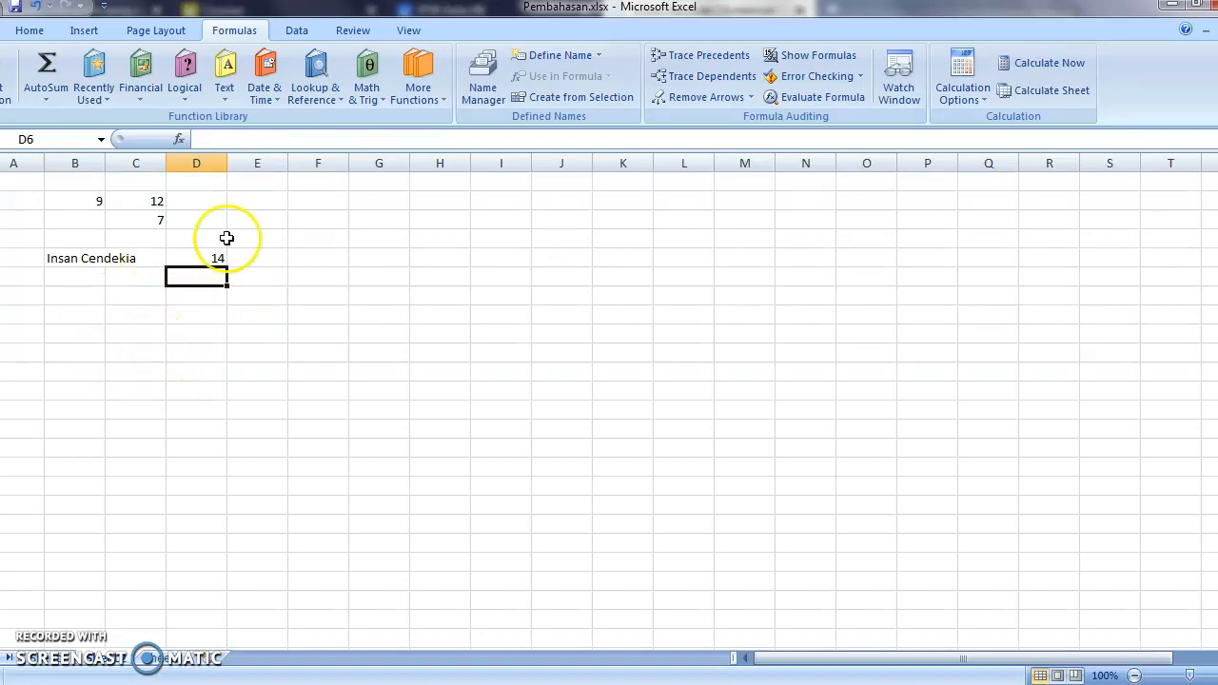
pyautogui.click(225, 99)
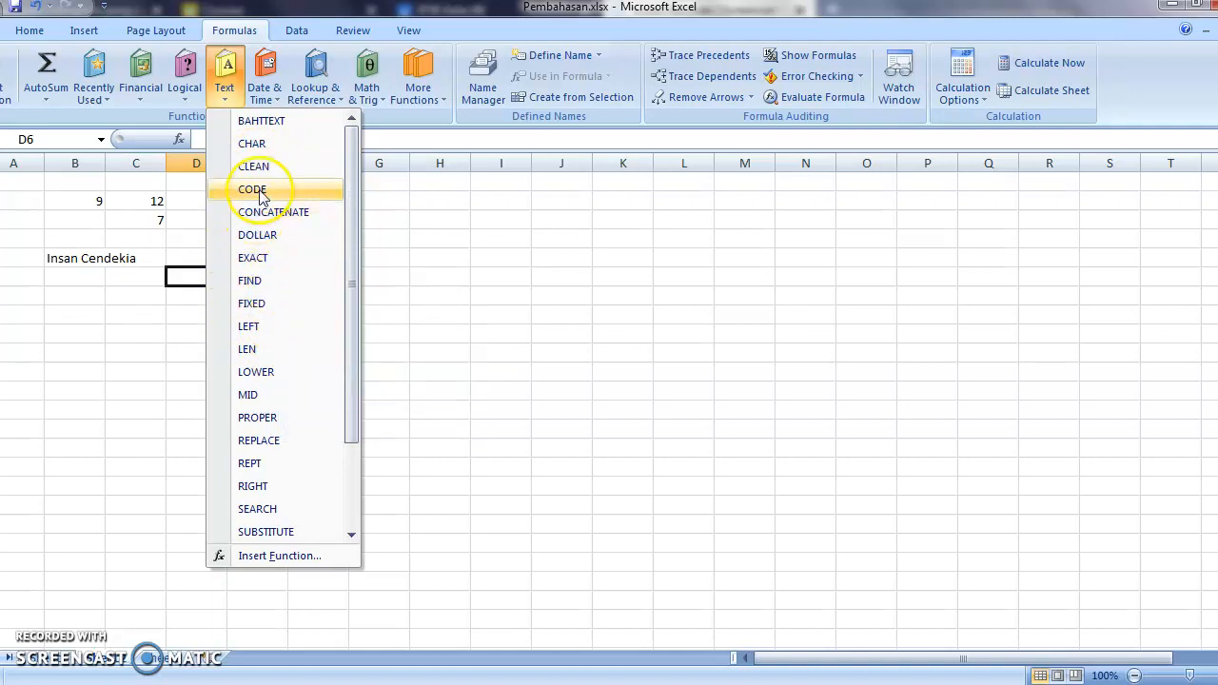
# Examine the list of logical functions and read the description of the IF function.
pyautogui.click(185, 93)
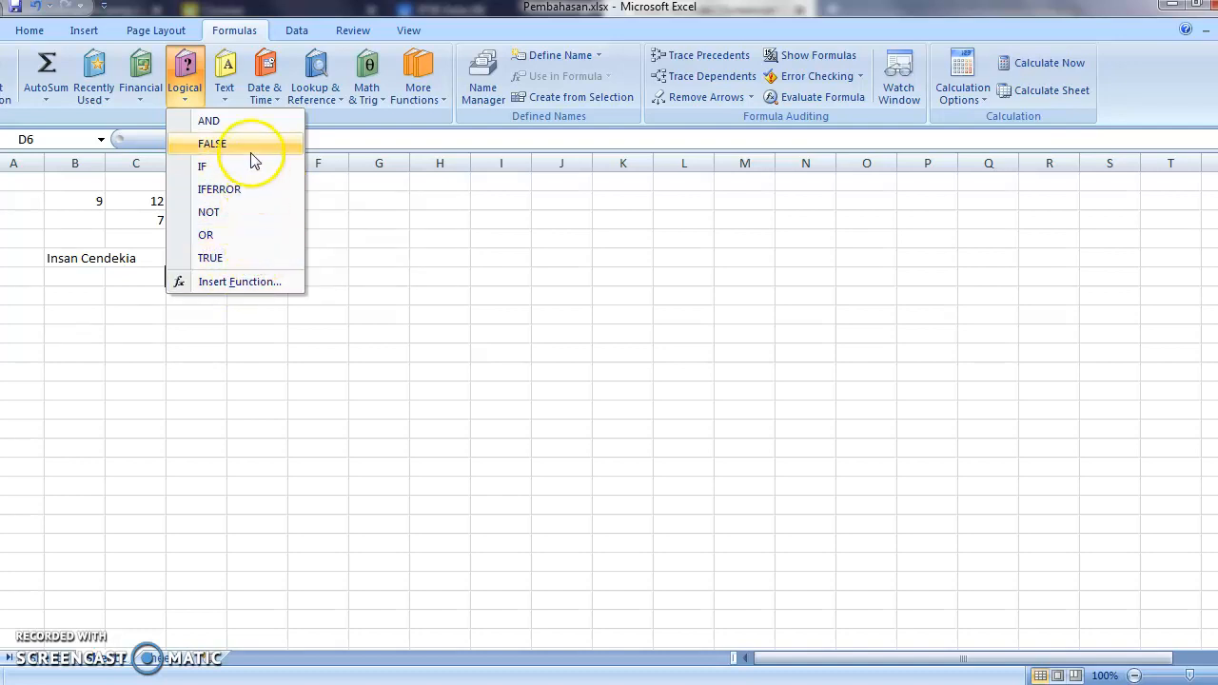
pyautogui.click(233, 415)
pyautogui.click(145, 428)
pyautogui.click(140, 331)
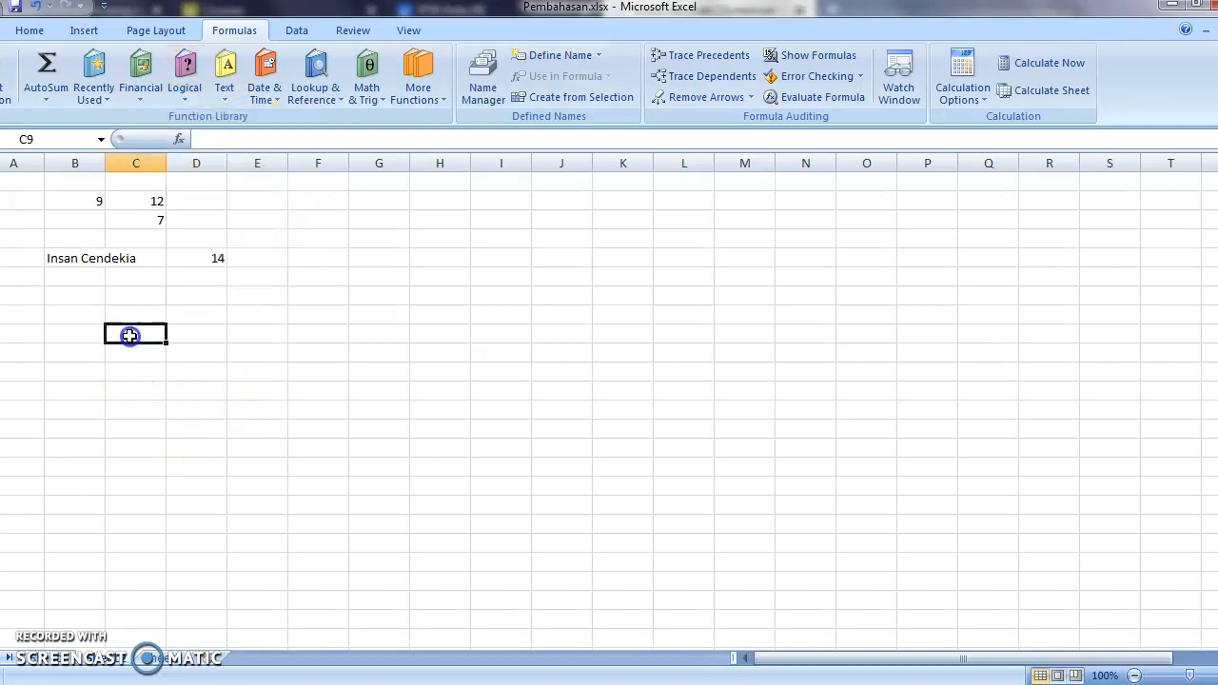
pyautogui.click(117, 306)
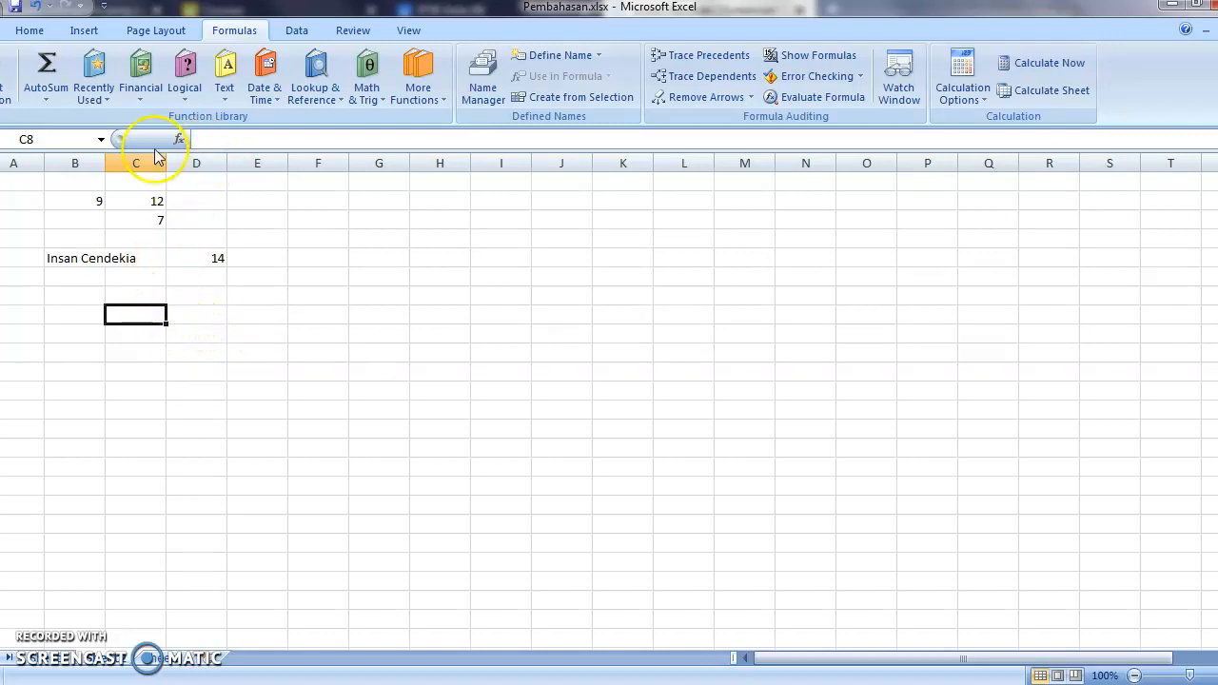
pyautogui.click(177, 98)
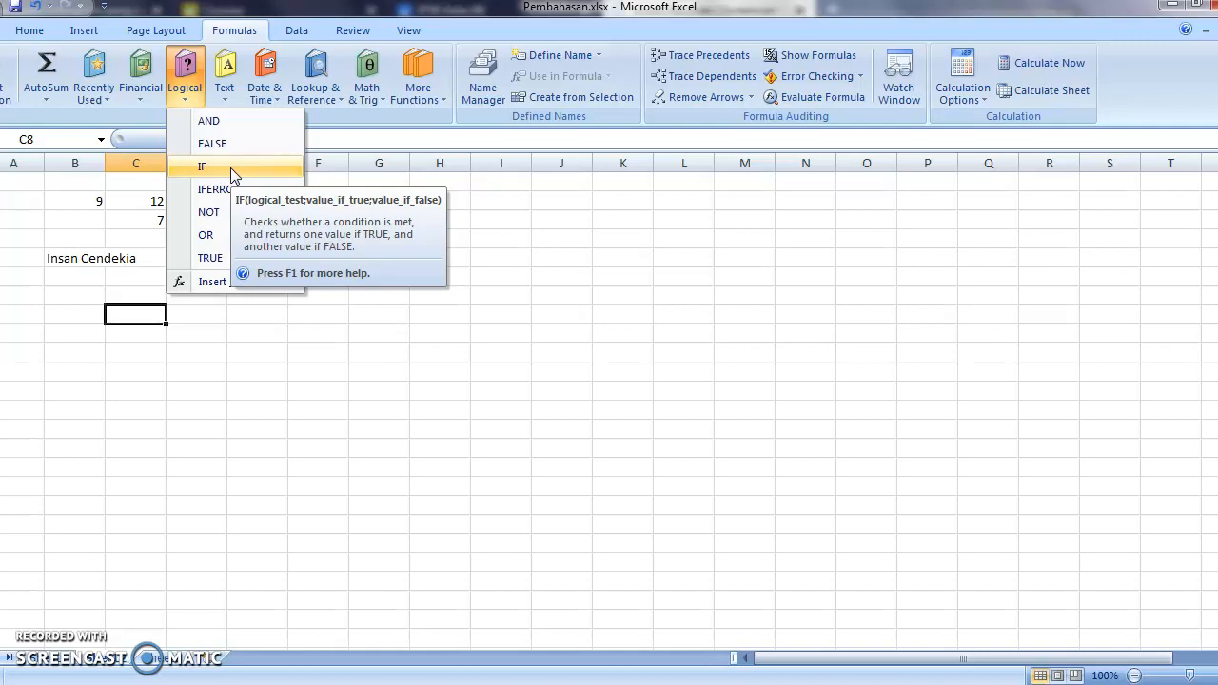
pyautogui.click(234, 377)
pyautogui.click(142, 370)
pyautogui.click(140, 312)
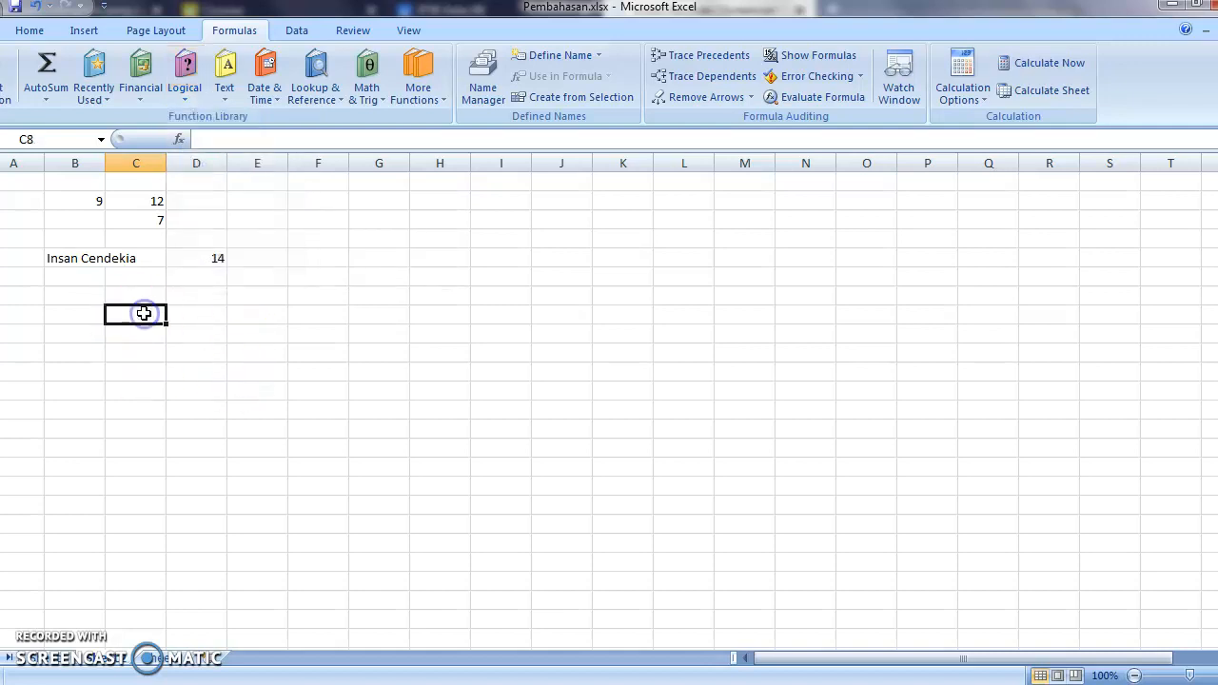
# Enter the headings Nilai in B7 and KKM in C7, with the values 90 in B8 and 70 in C8.
pyautogui.click(57, 313)
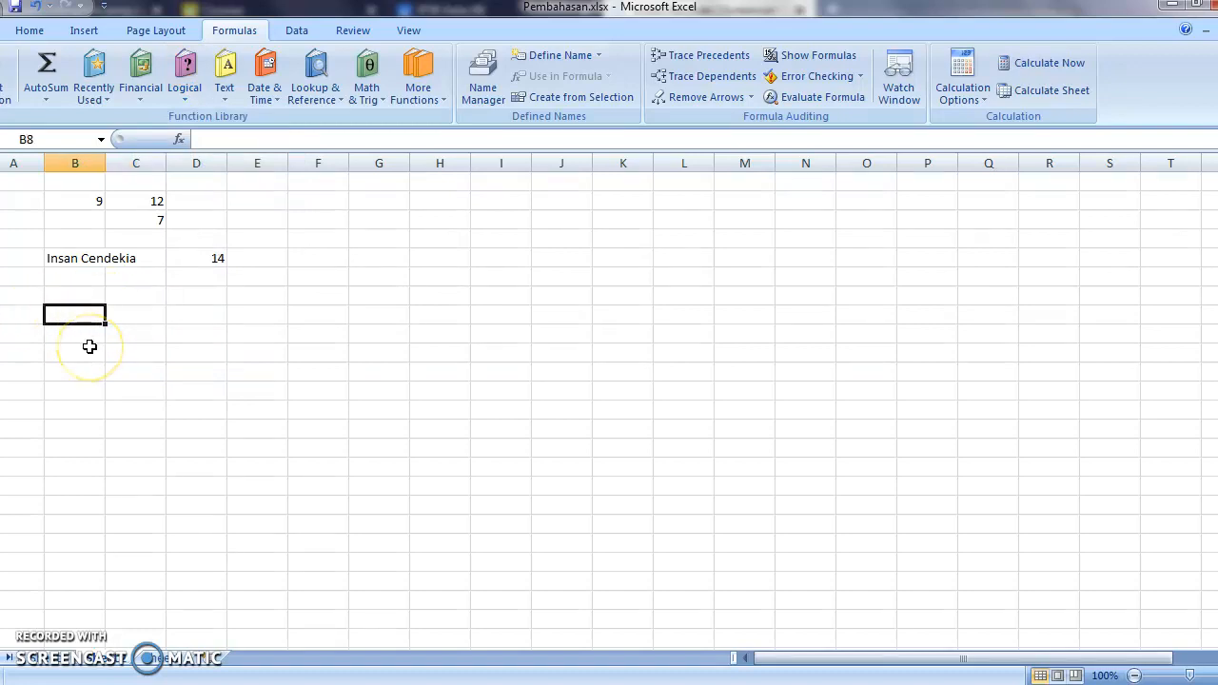
pyautogui.write('90')
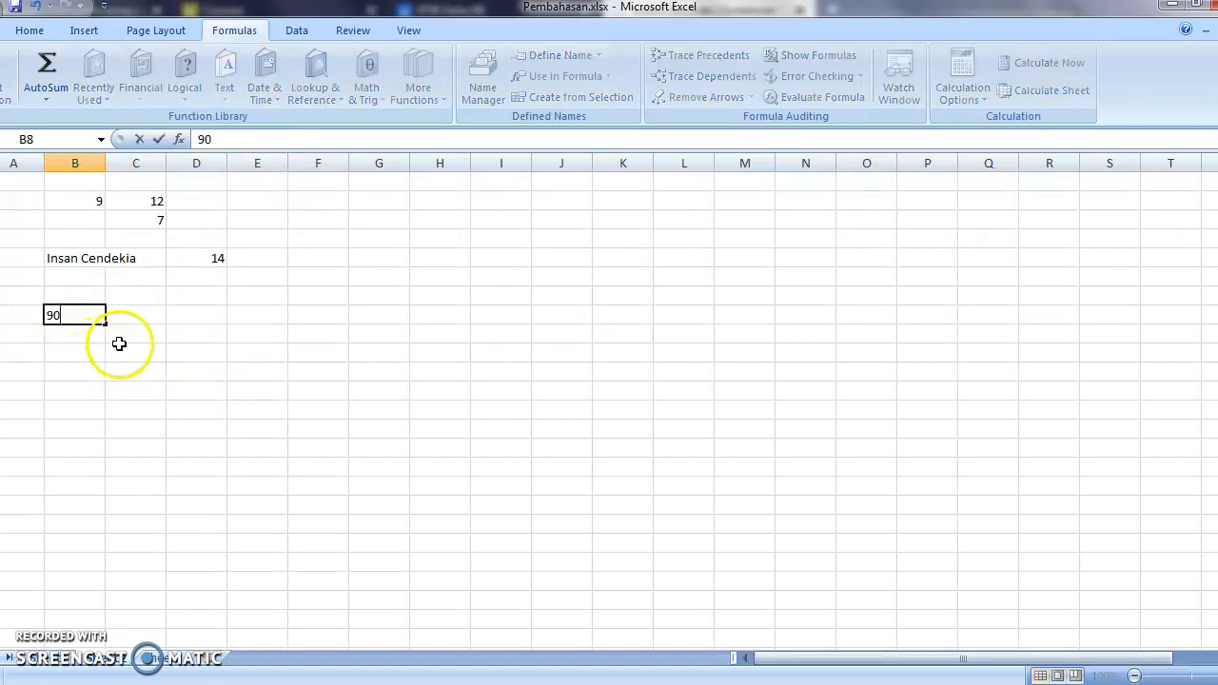
pyautogui.click(144, 312)
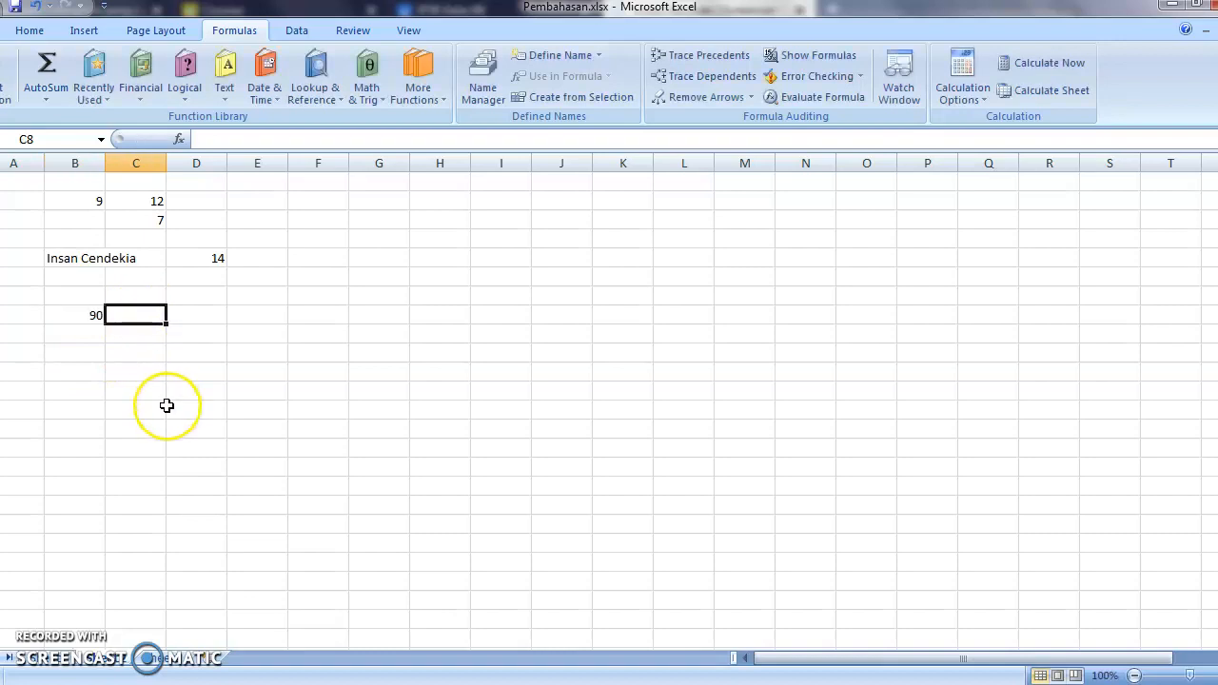
pyautogui.click(71, 297)
pyautogui.write('Nilai')
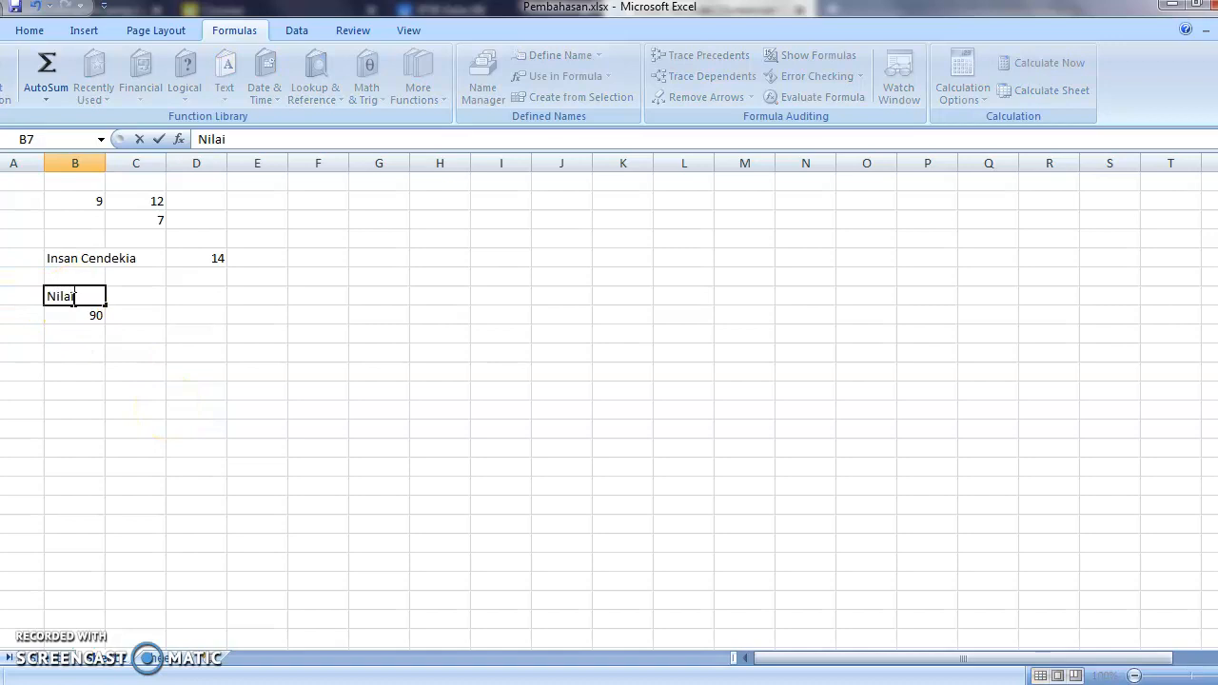
pyautogui.press('Tab')
pyautogui.write('KKM')
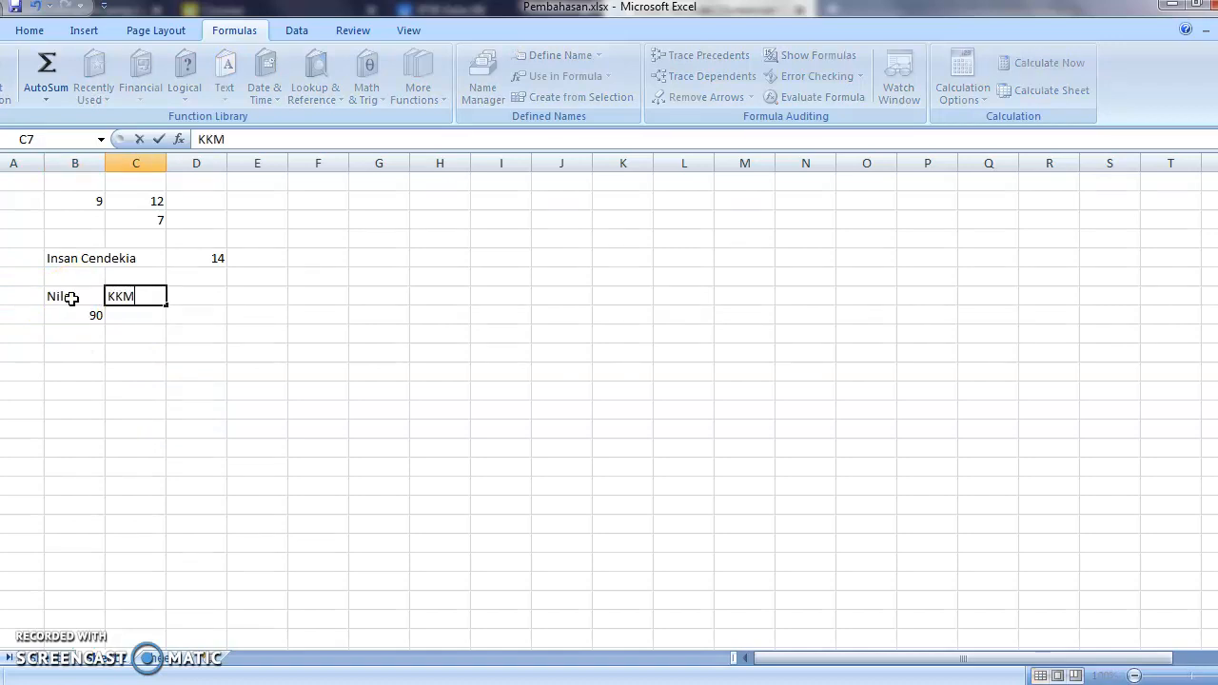
pyautogui.press('Down')
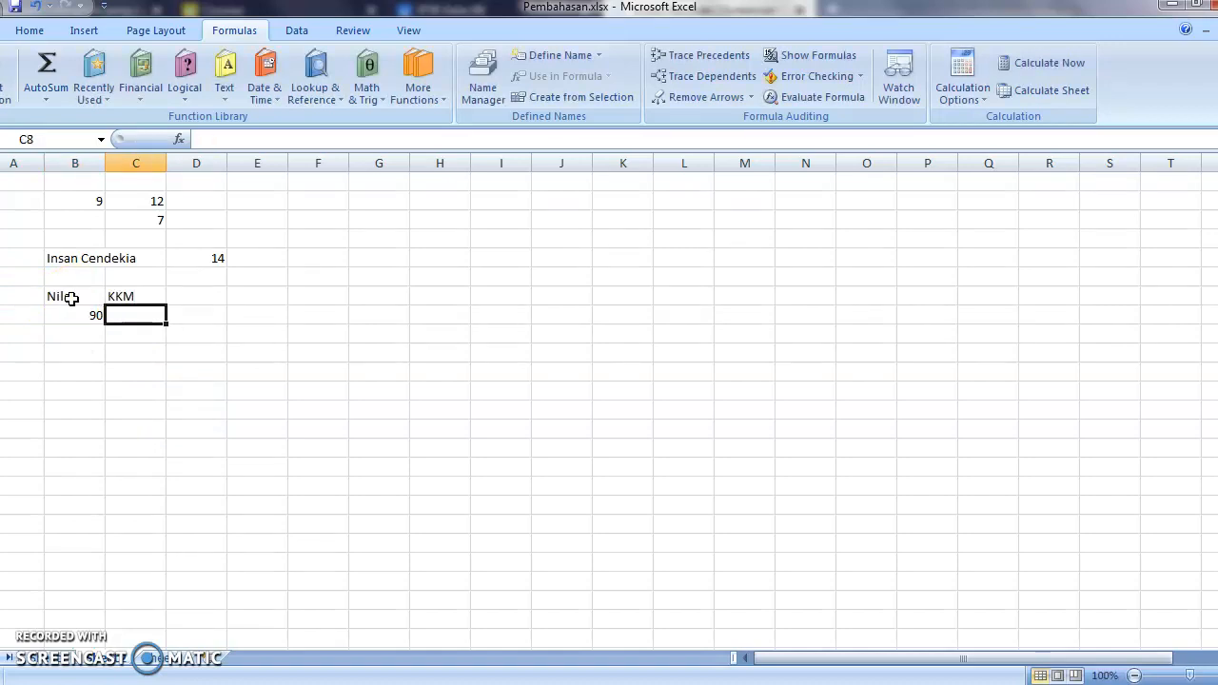
pyautogui.write('70')
pyautogui.press('Tab')
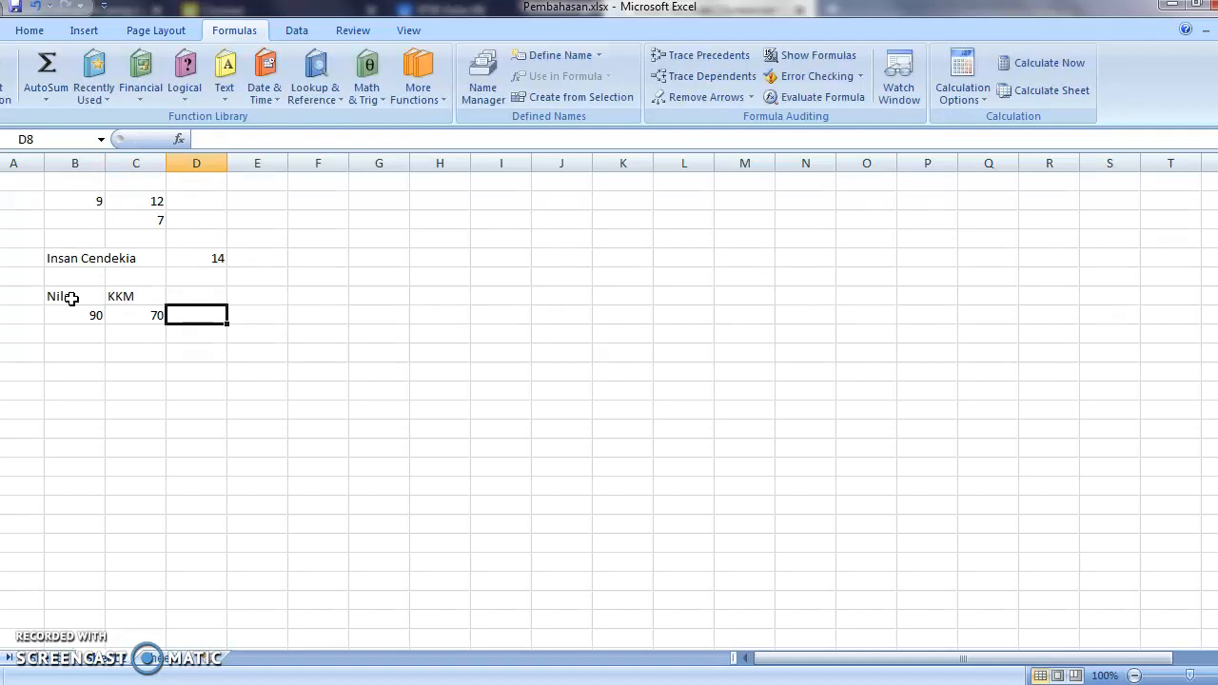
# Enter the formula =IF(B8>=C8;"TUNTAX";"TIDAK TUNTAS") in cell D8 to compare the Nilai value with the KKM value.
pyautogui.write('=')
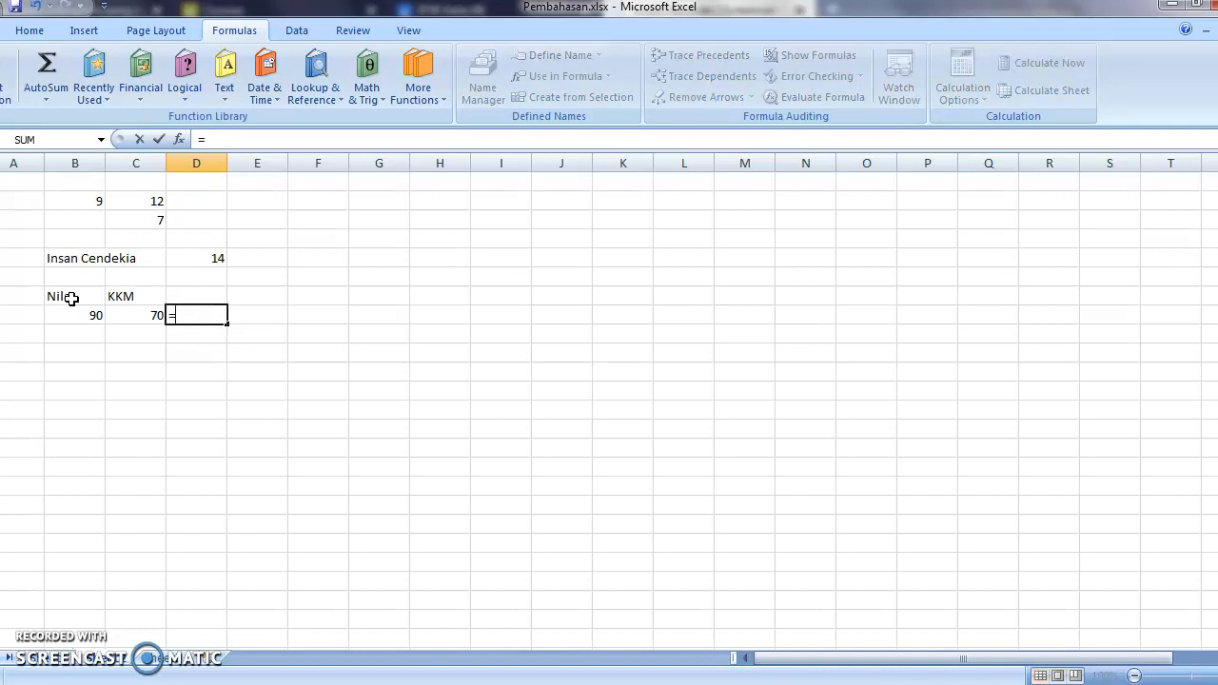
pyautogui.write('IF')
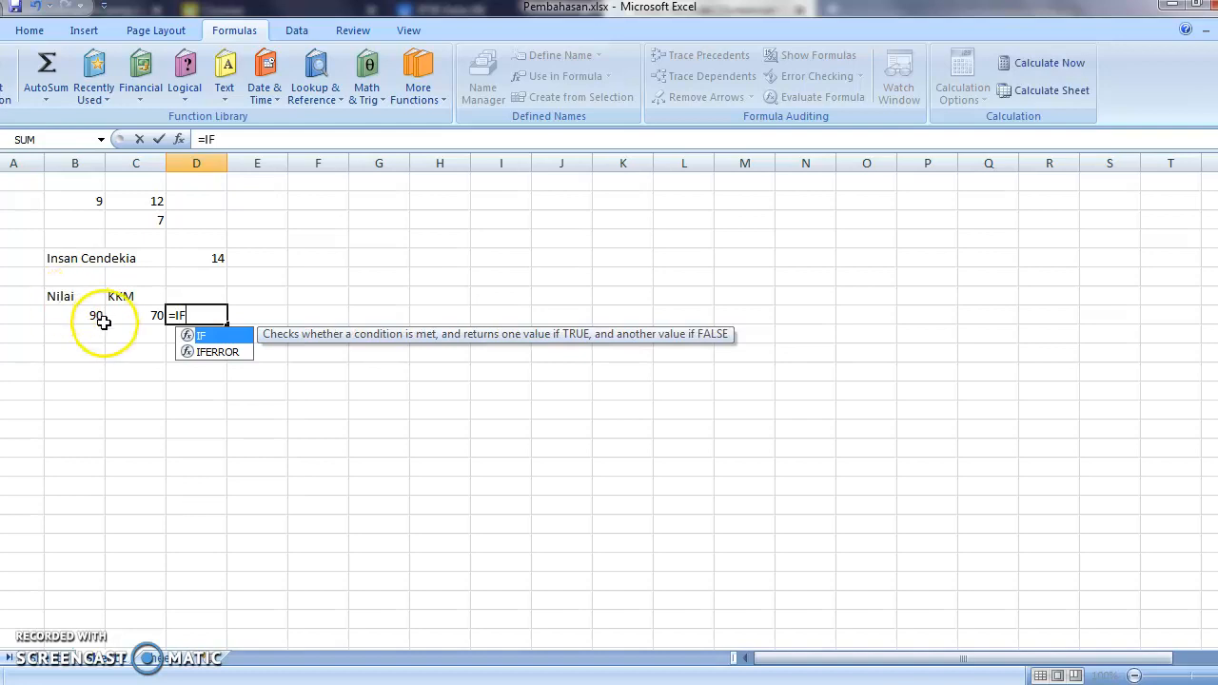
pyautogui.doubleClick(211, 339)
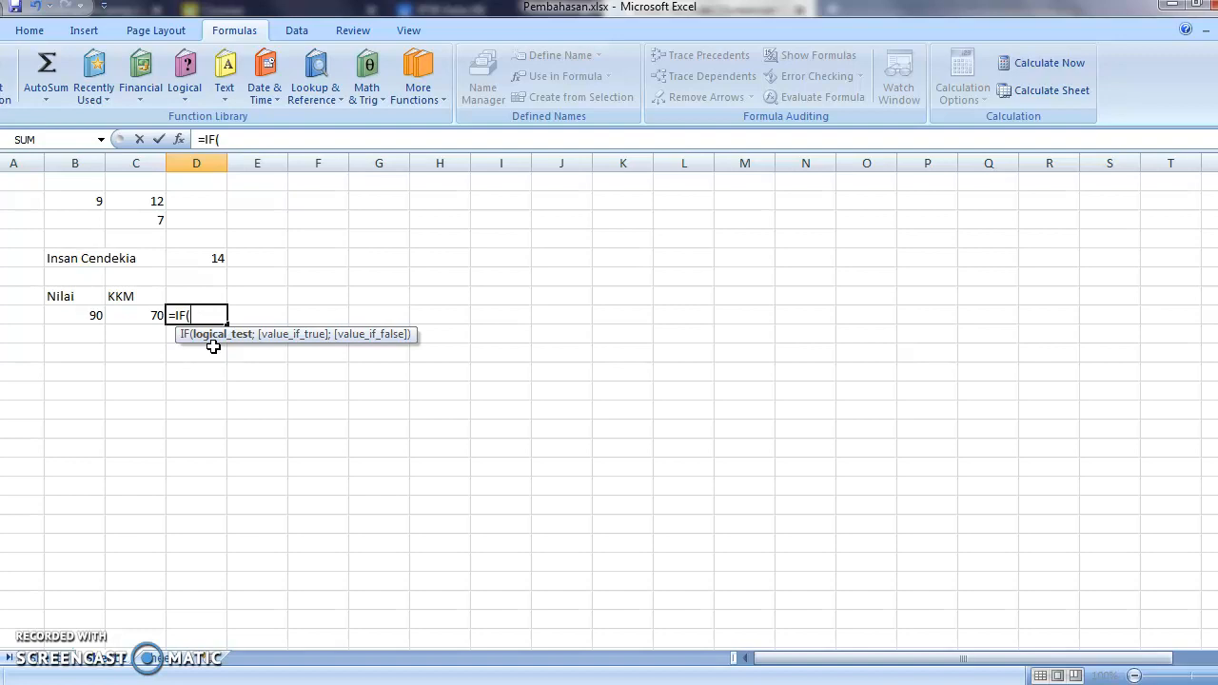
pyautogui.click(77, 314)
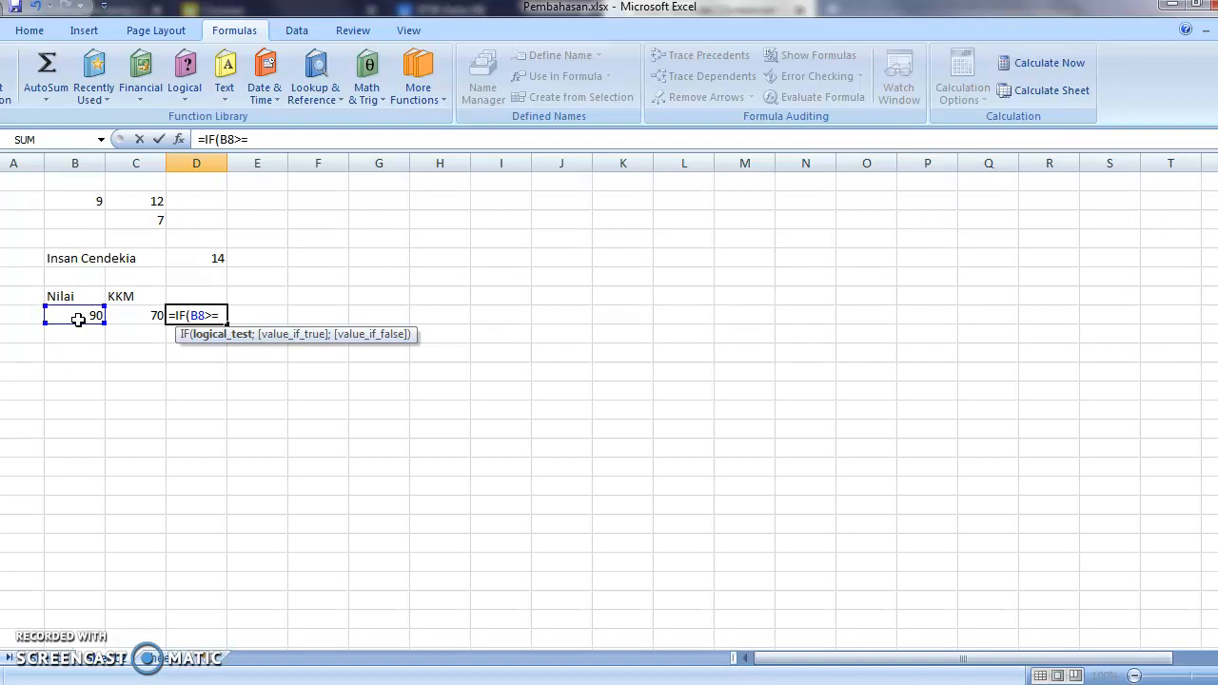
pyautogui.write('>=')
pyautogui.click(149, 314)
pyautogui.write(';"TUNTAX')
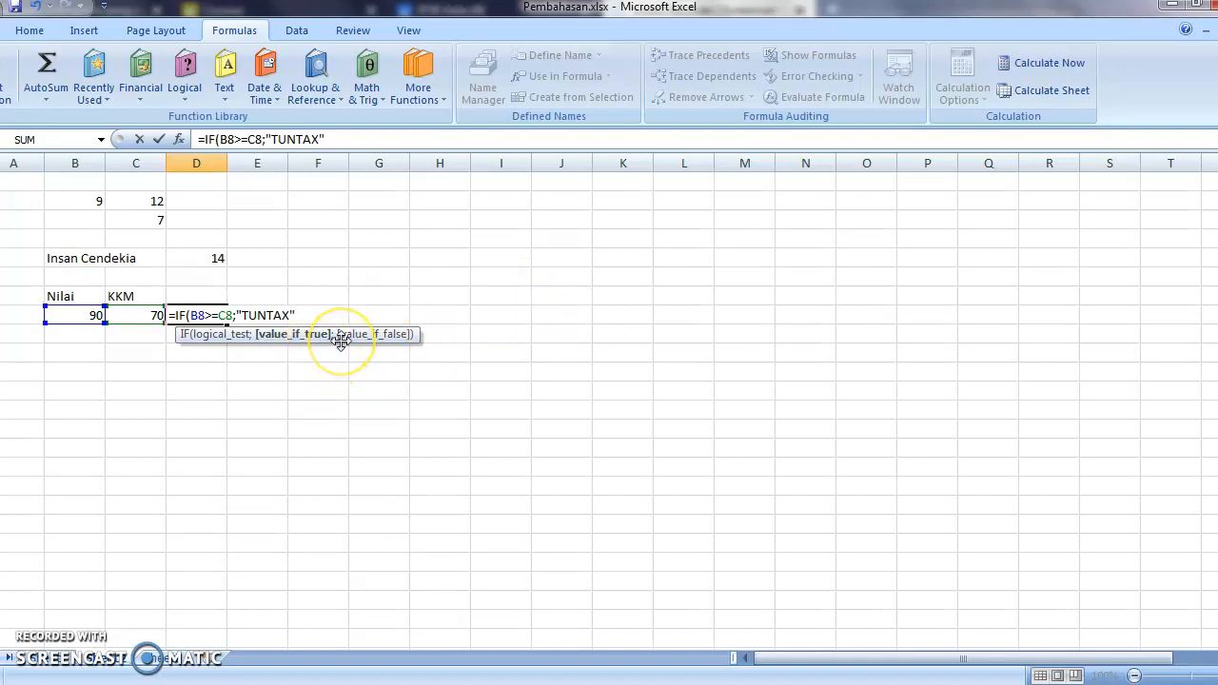
pyautogui.write(';"TIDAK TUNTAS')
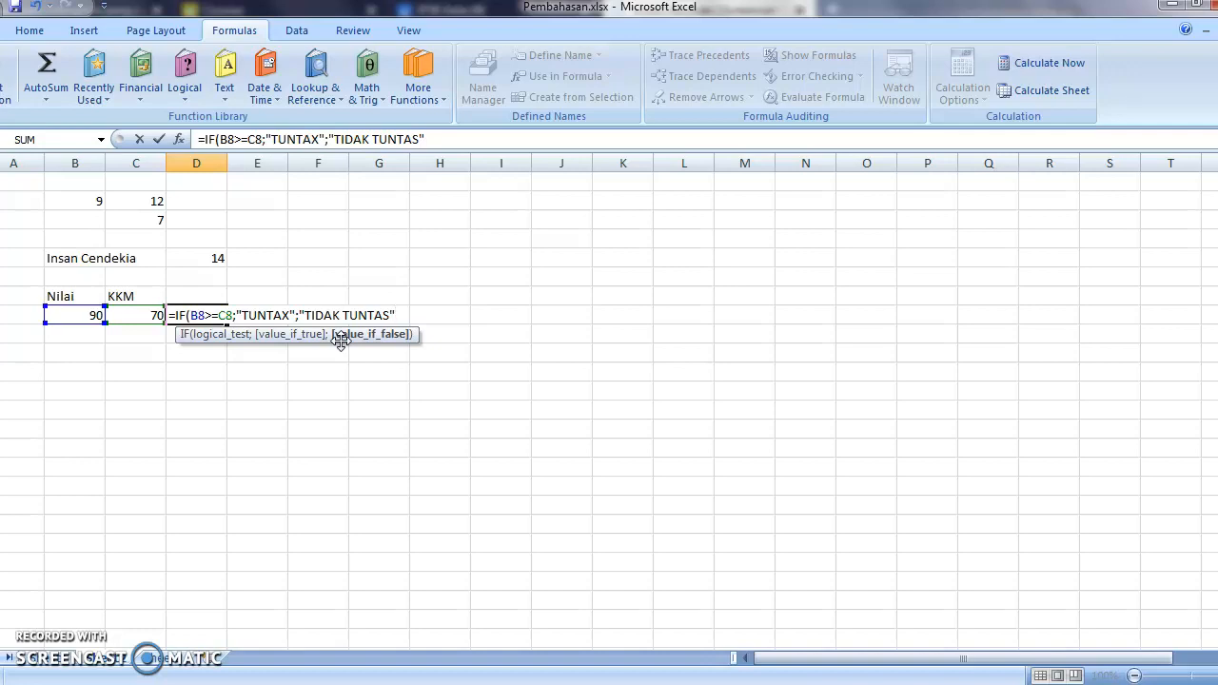
pyautogui.write(')')
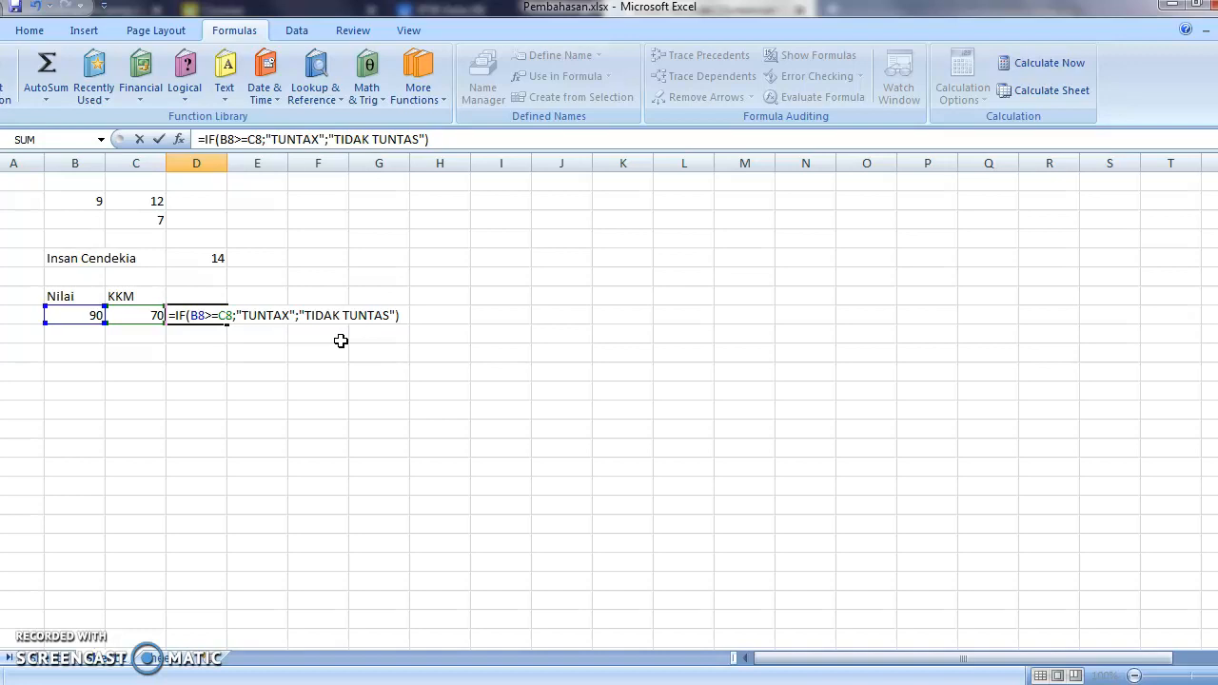
pyautogui.press('Return')
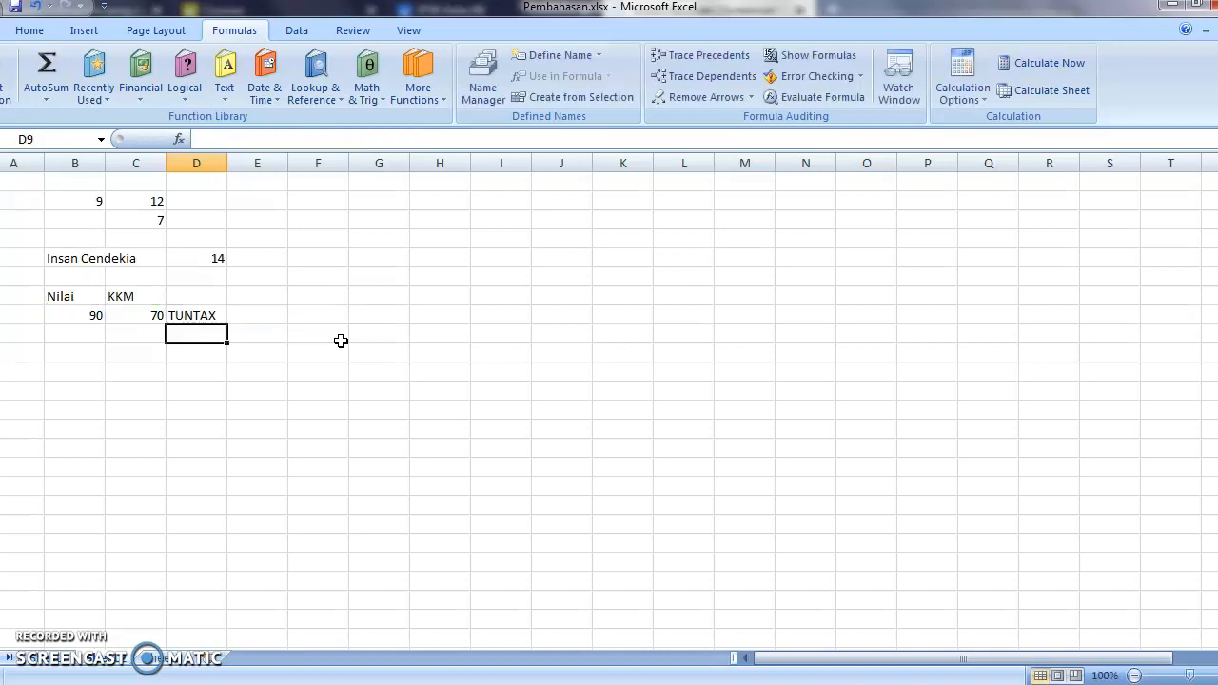
# Review the IF formula in D8 and its input cells, and set the Nilai value in B8 to 67.
pyautogui.click(187, 316)
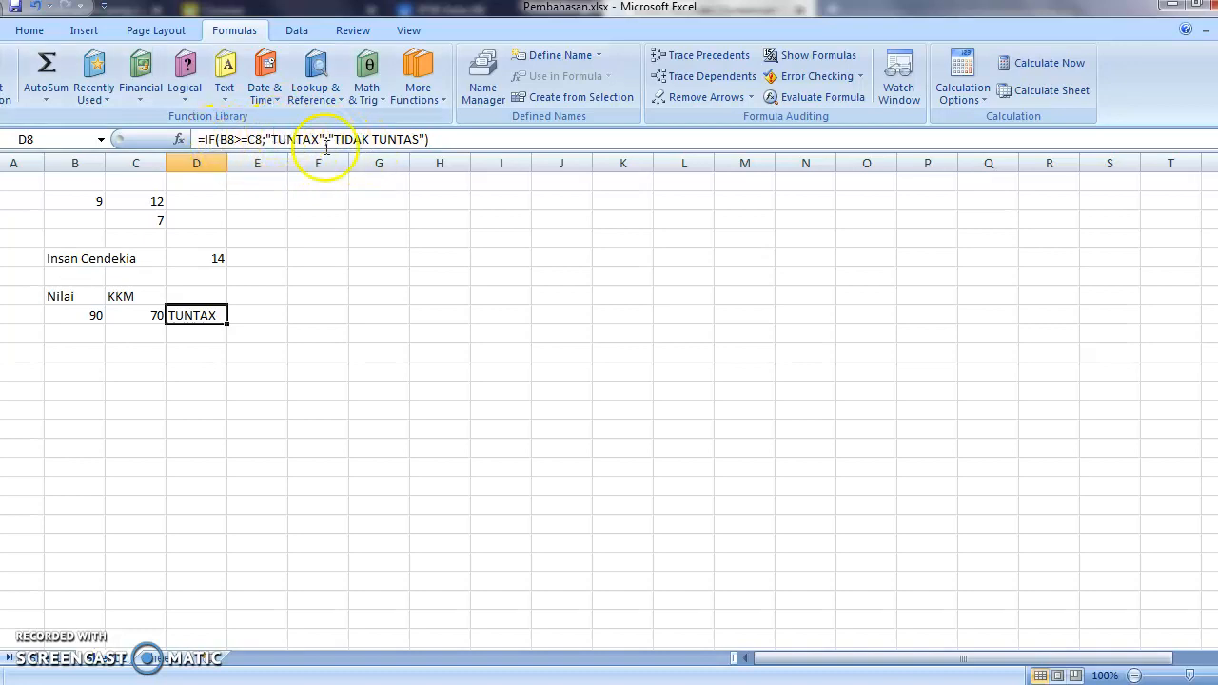
pyautogui.click(91, 313)
pyautogui.click(149, 315)
pyautogui.click(75, 313)
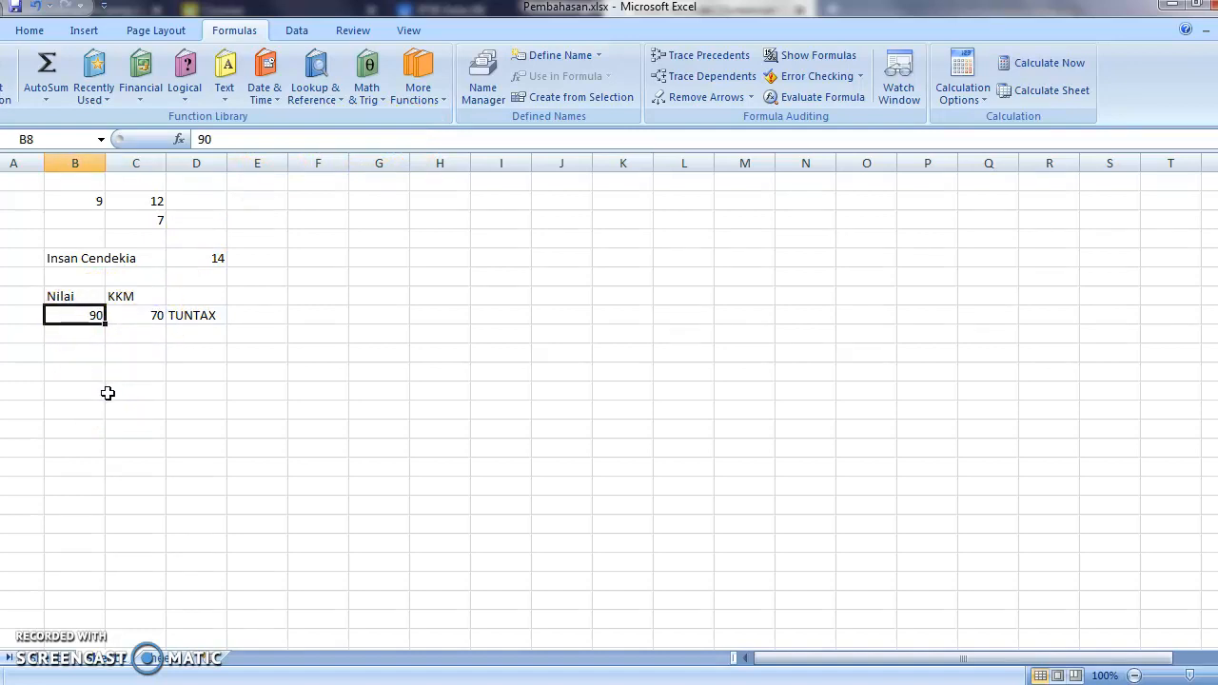
pyautogui.write('67')
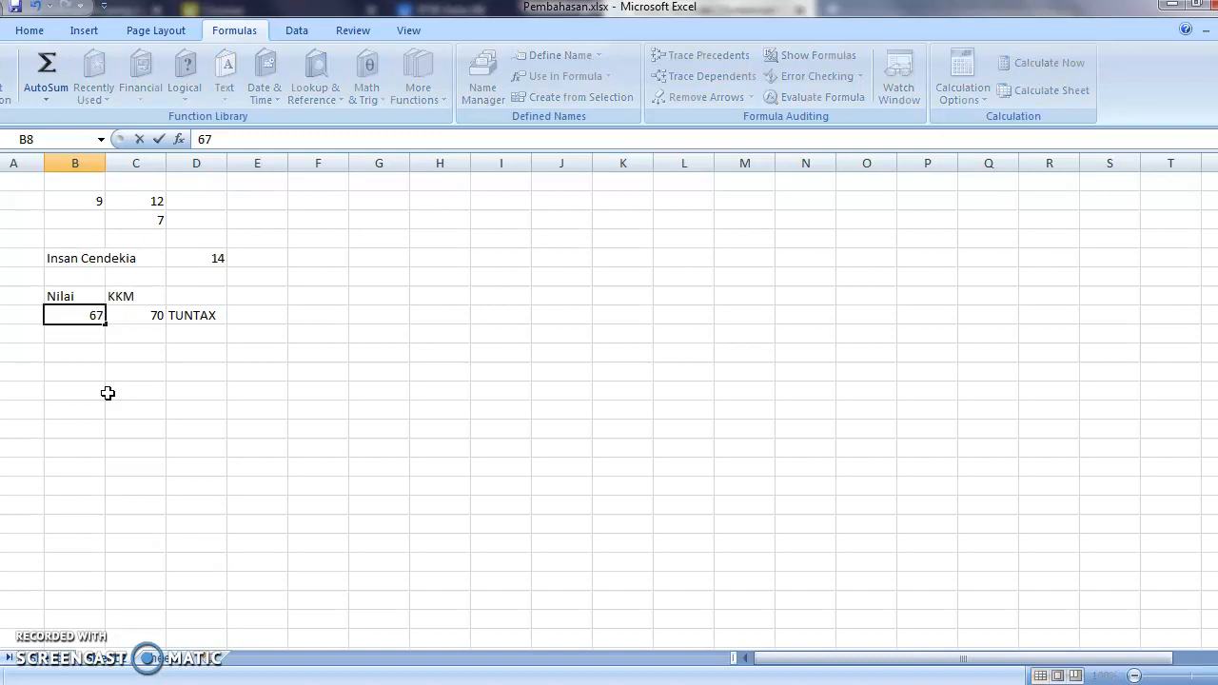
pyautogui.press('Return')
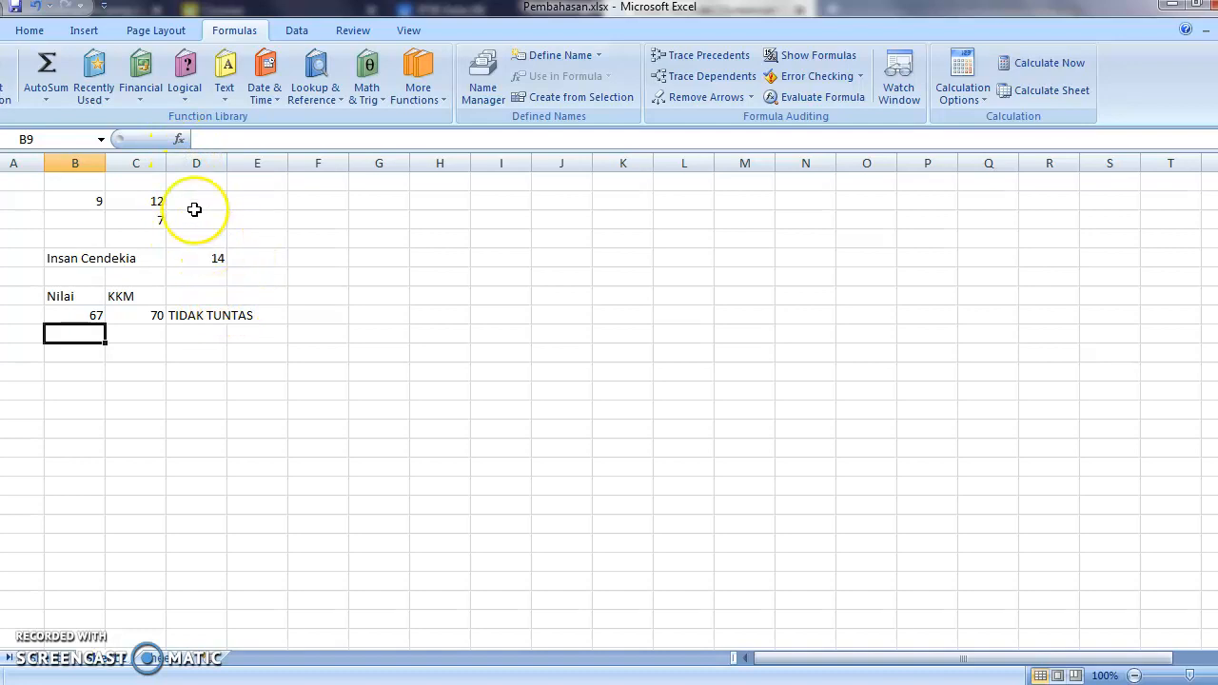
# Start inserting the IF function in cell B9 and open the help topic on this function.
pyautogui.click(181, 139)
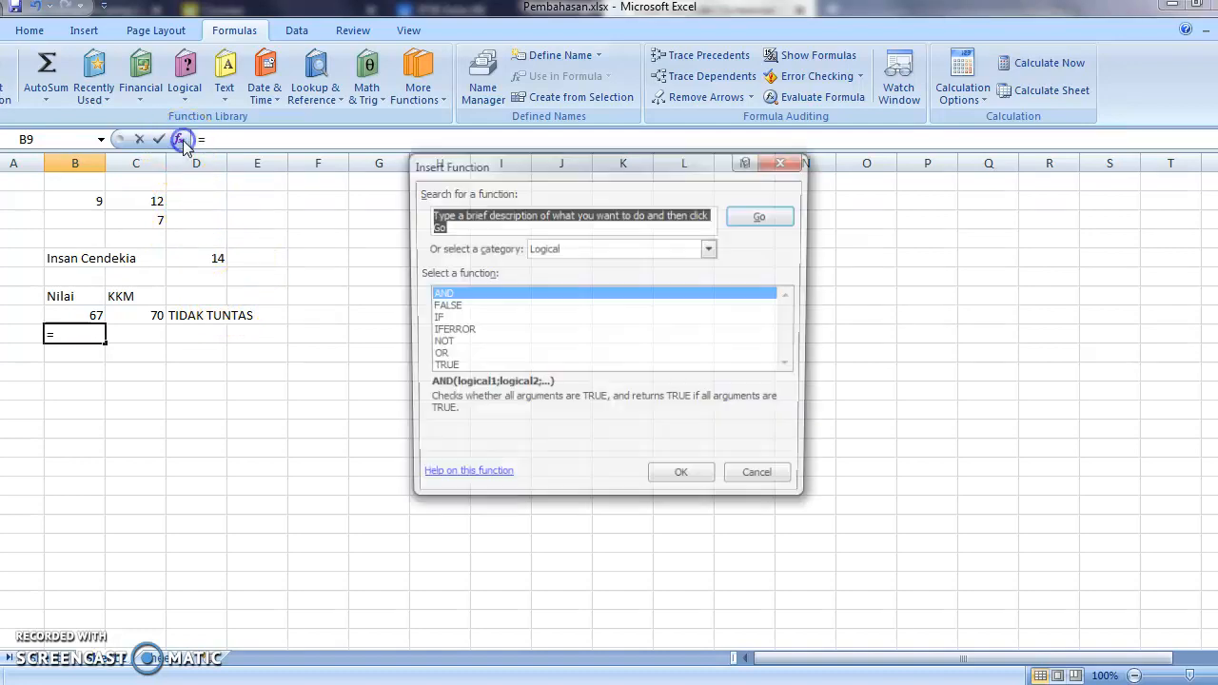
pyautogui.doubleClick(489, 317)
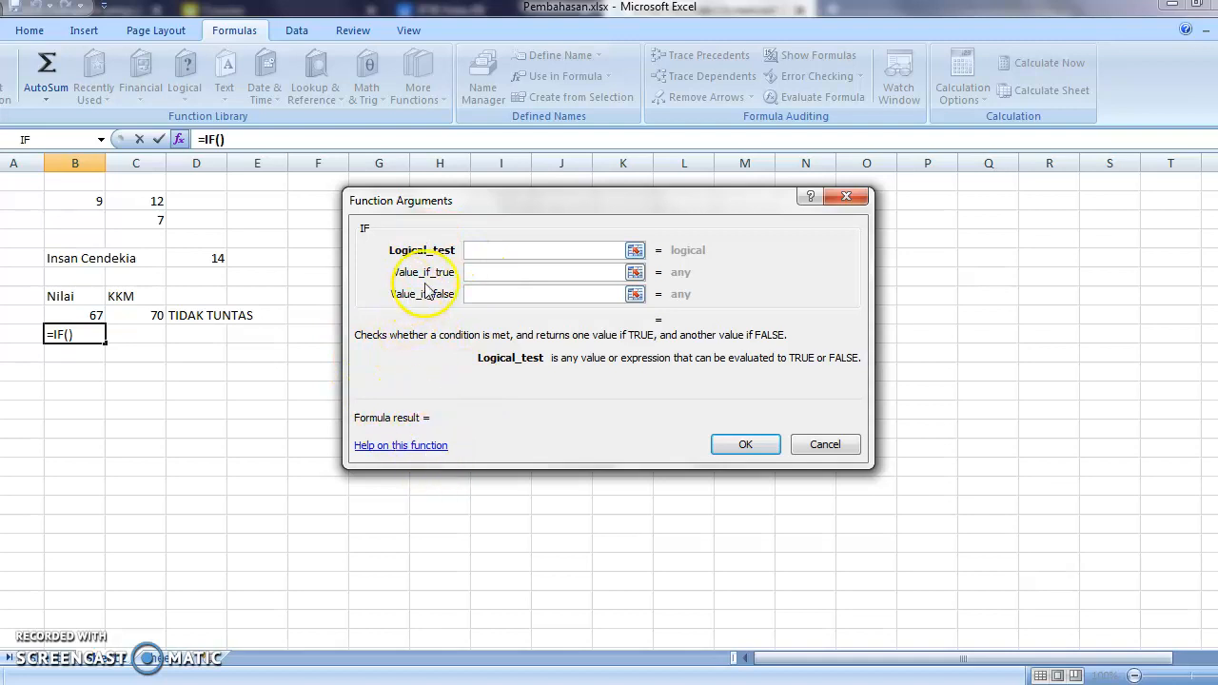
pyautogui.click(430, 446)
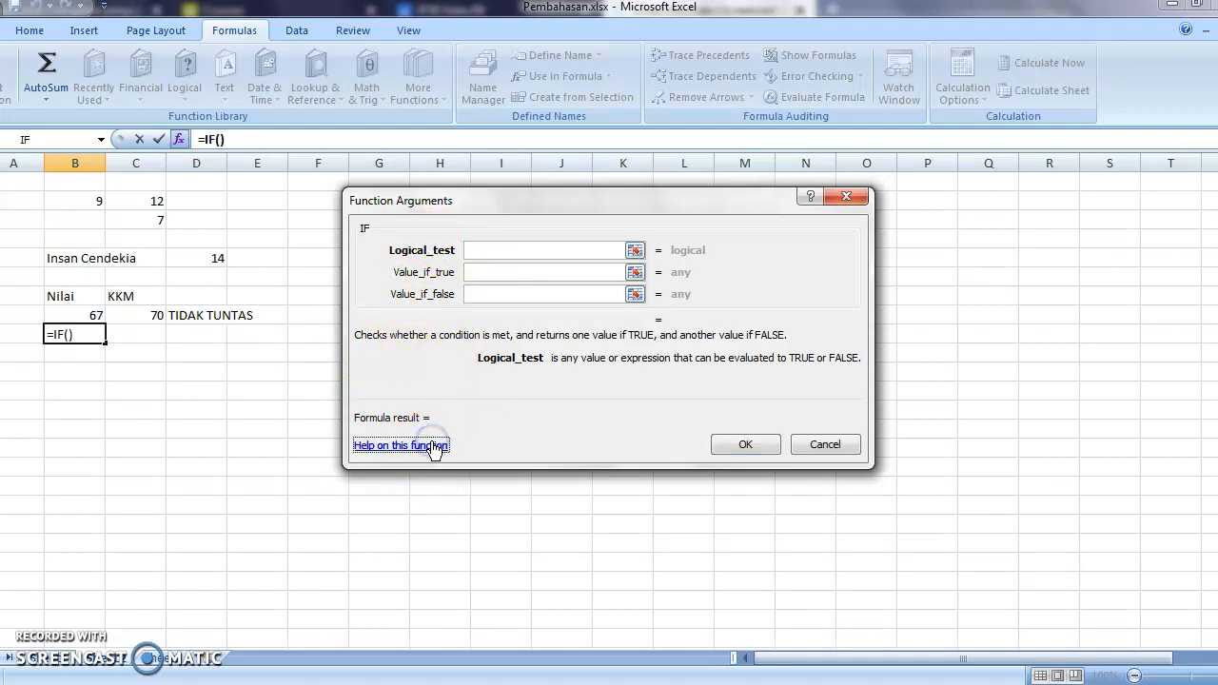
pyautogui.click(446, 451)
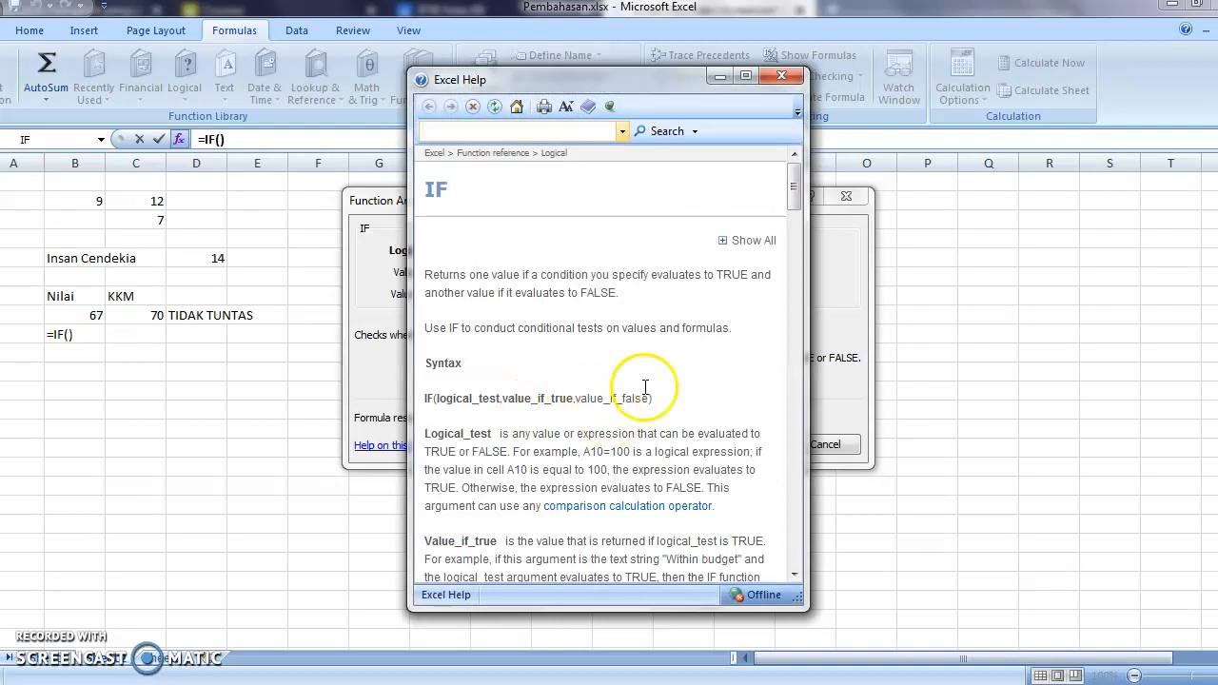
# Read the IF help topic from its syntax through Examples 1 to 3, including the nested IF formulas, and cancel the function insertion.
pyautogui.scroll(-15, 672, 366)
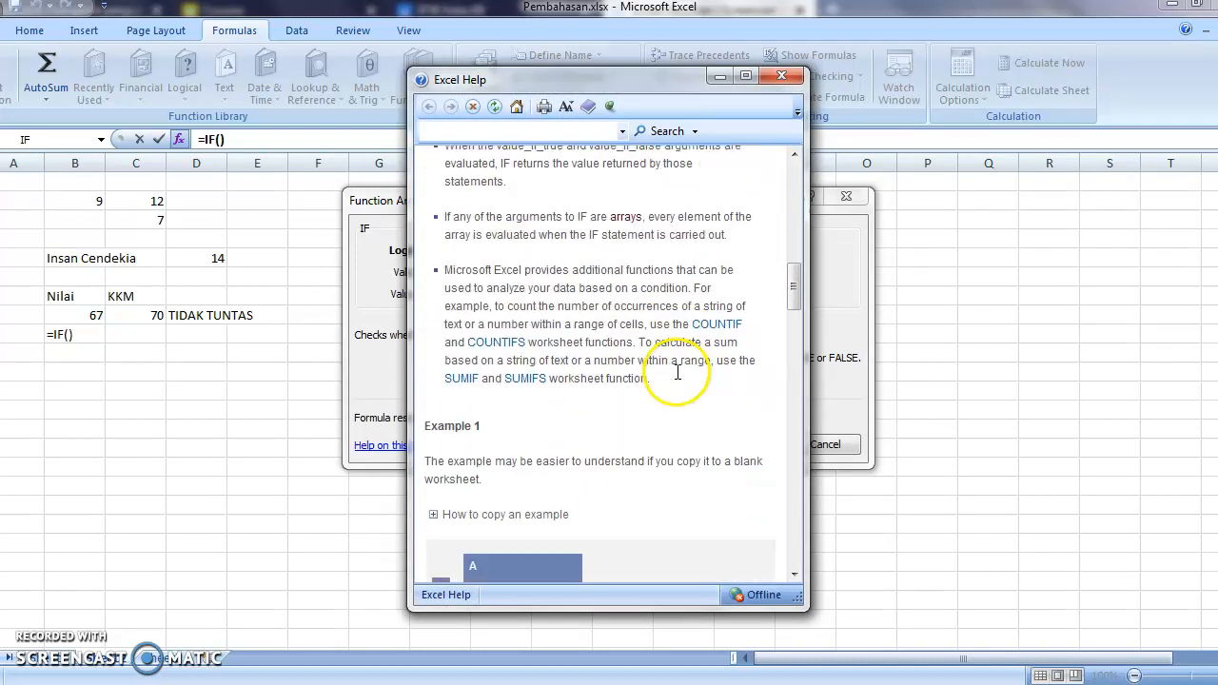
pyautogui.scroll(-3, 677, 386)
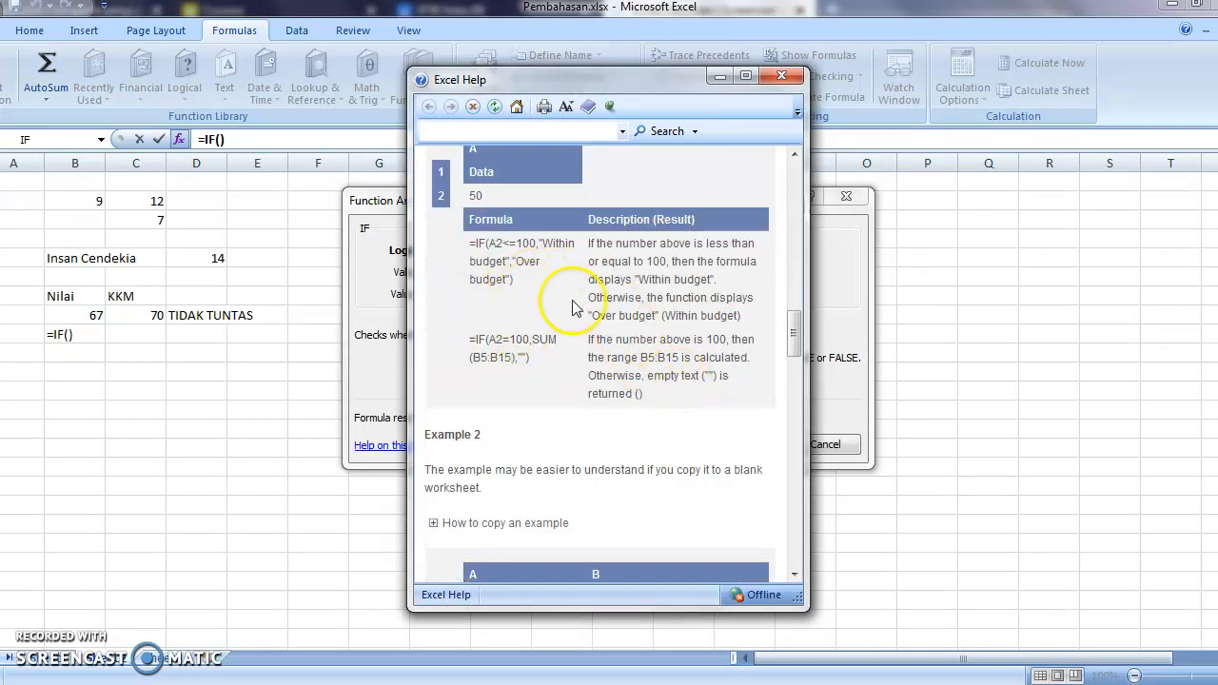
pyautogui.scroll(-6, 560, 344)
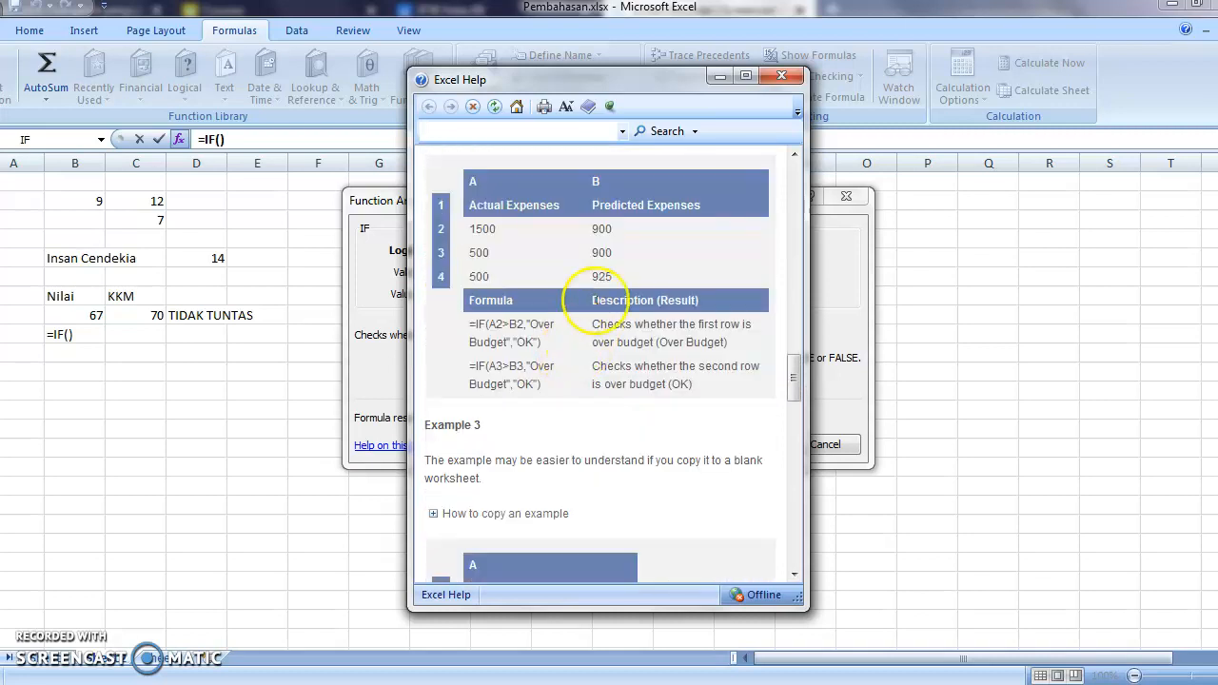
pyautogui.scroll(-8, 608, 410)
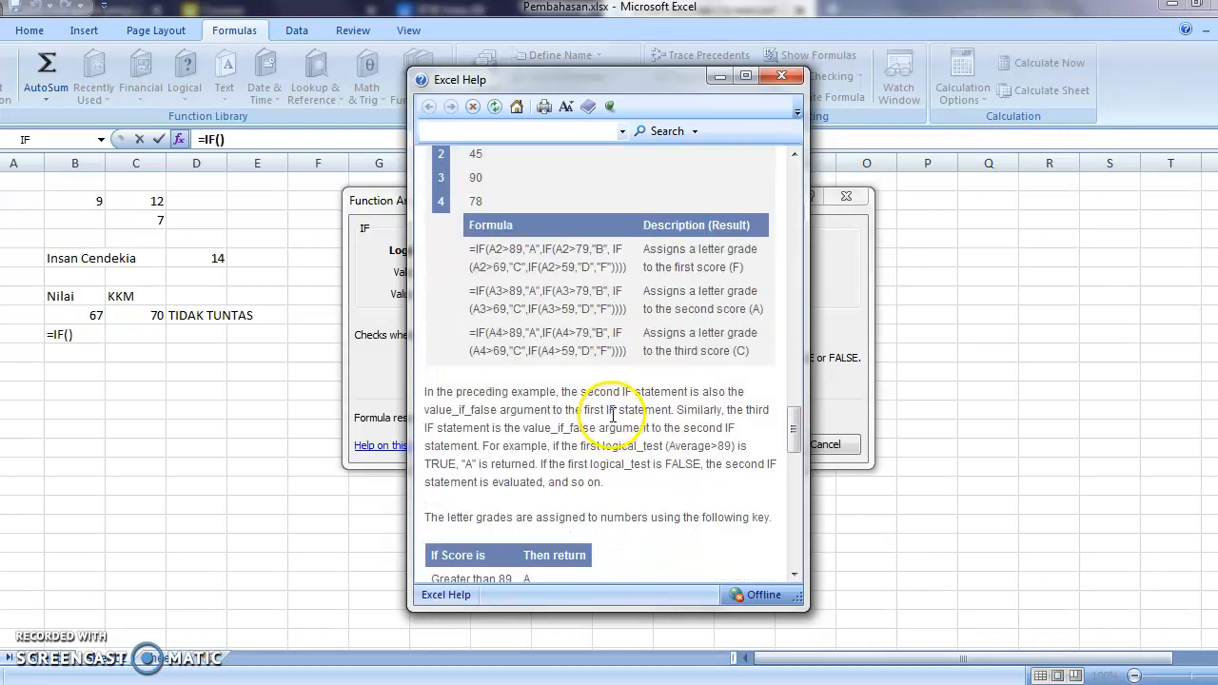
pyautogui.scroll(5, 614, 425)
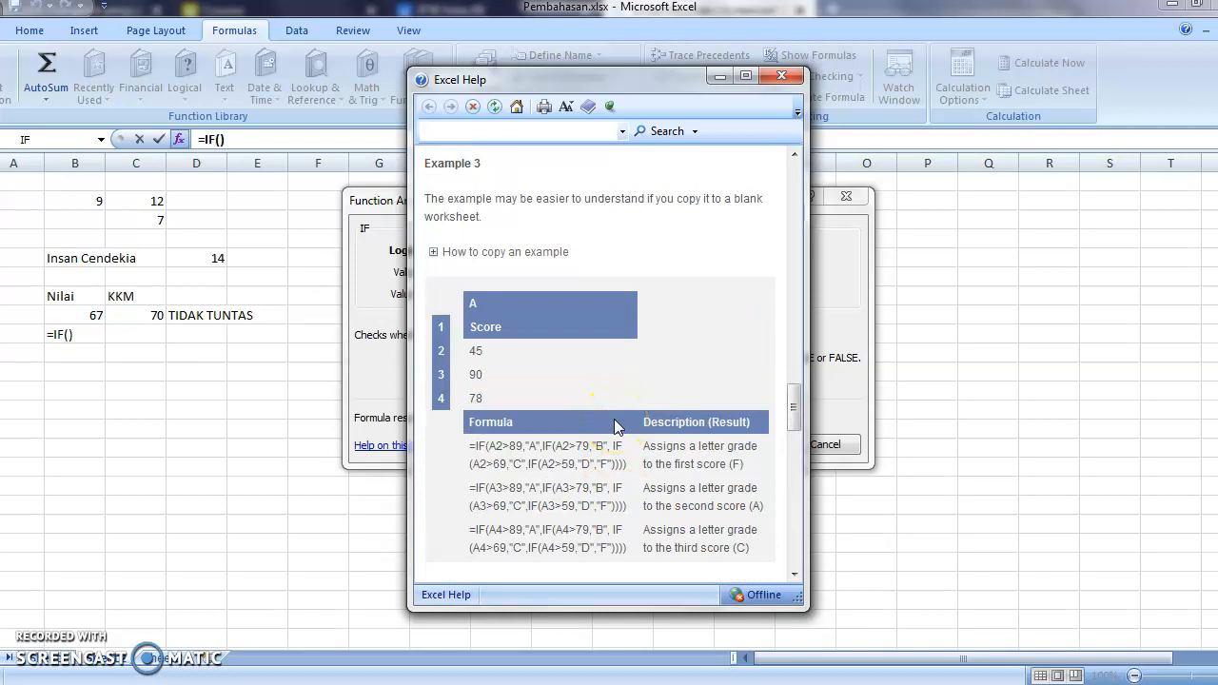
pyautogui.scroll(-1, 613, 425)
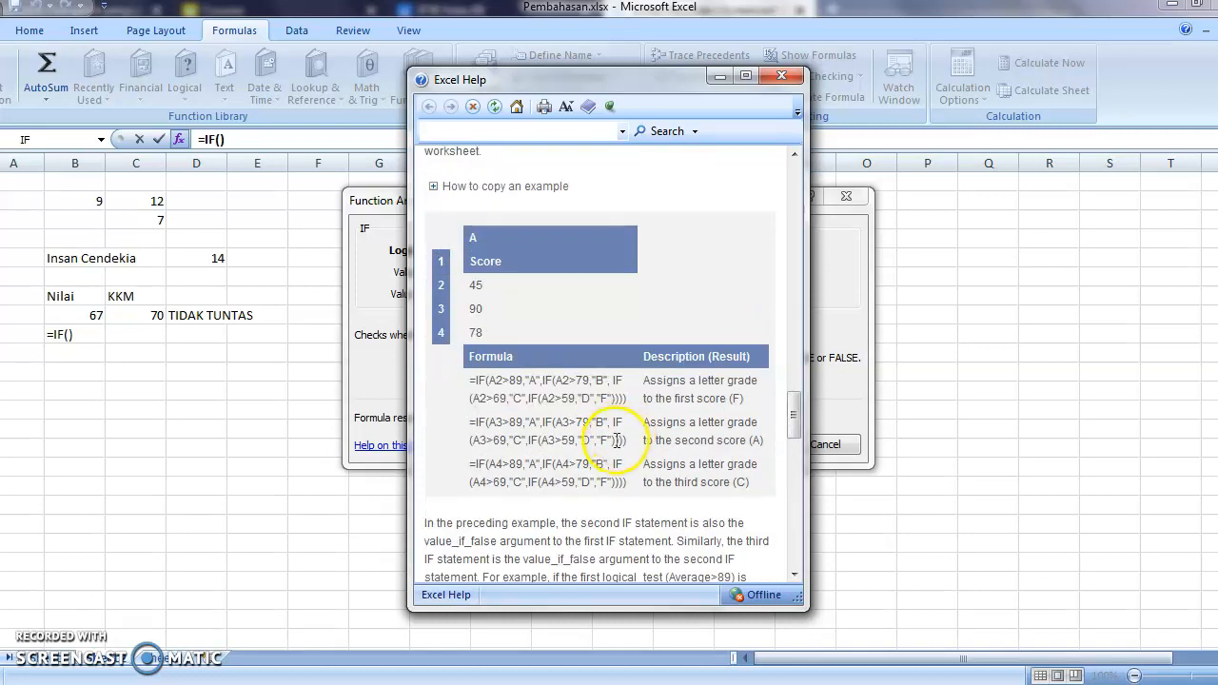
pyautogui.scroll(-10, 618, 445)
pyautogui.scroll(5, 614, 456)
pyautogui.scroll(2, 613, 461)
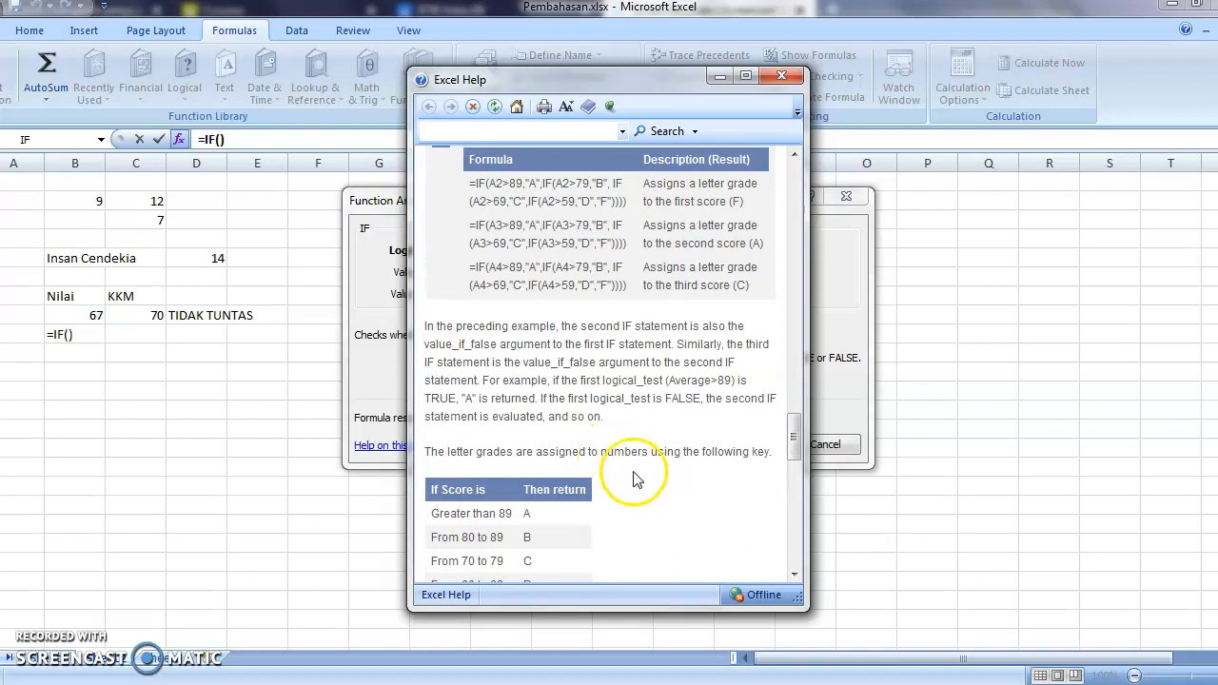
pyautogui.click(788, 82)
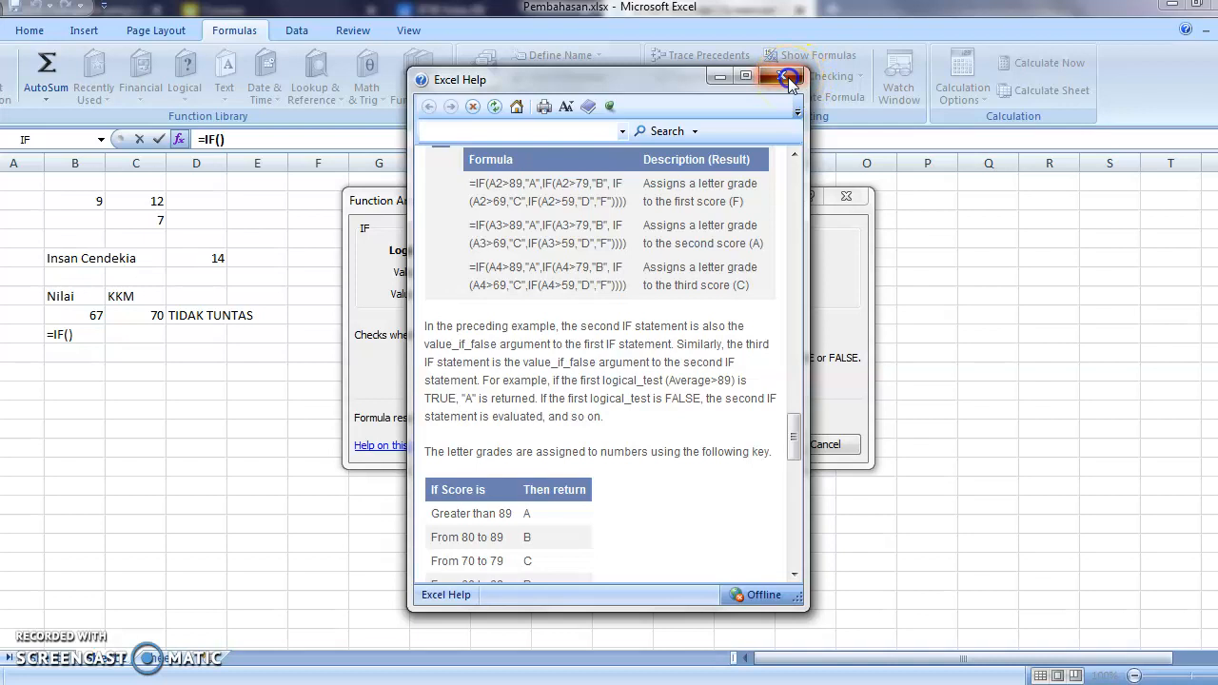
pyautogui.click(826, 447)
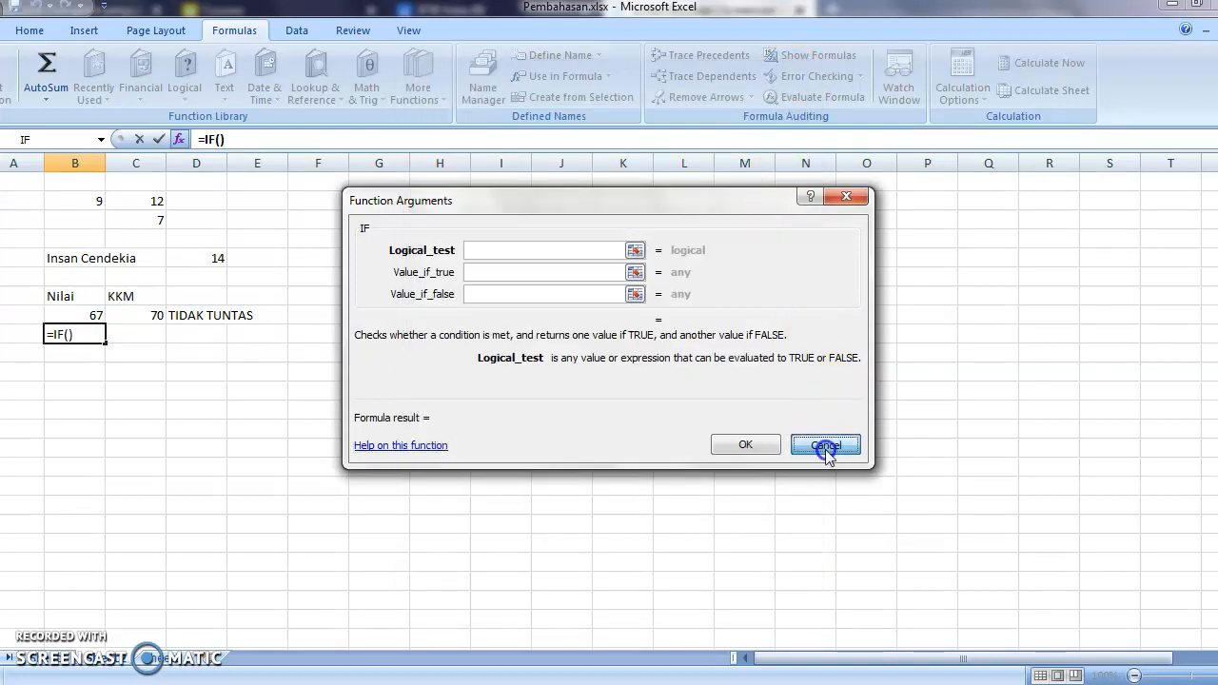
pyautogui.click(286, 446)
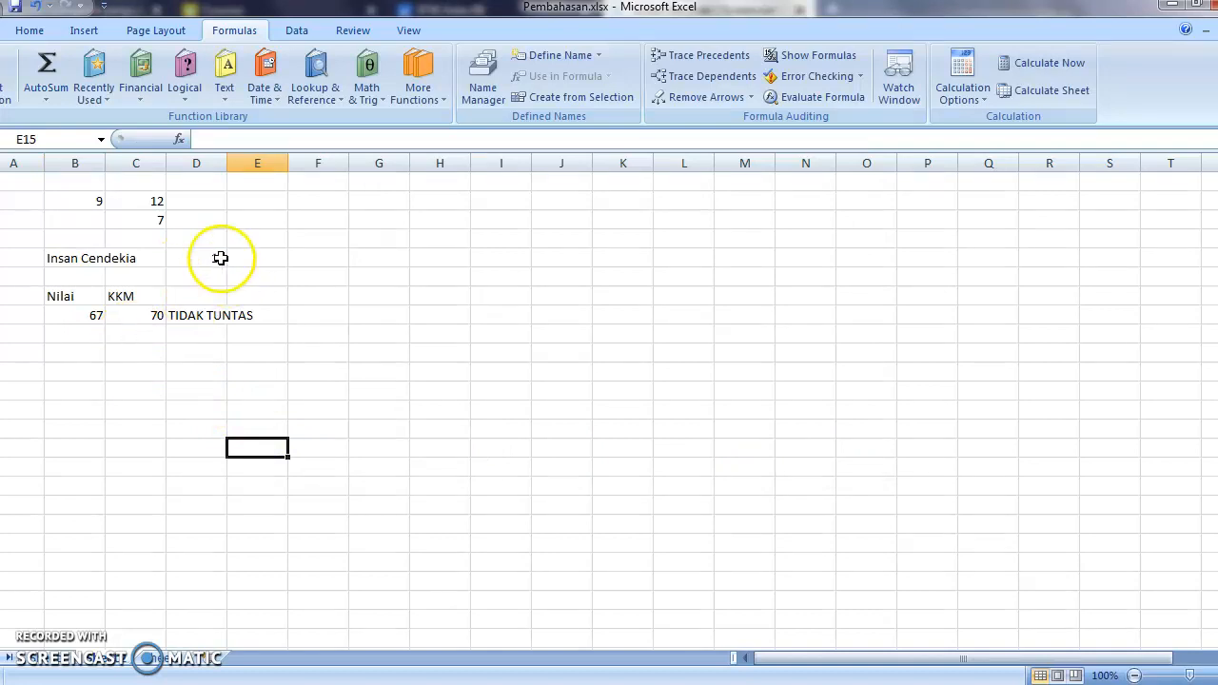
# Review the LEN formula in D5 with its source text in B5, and the IF formula in D8.
pyautogui.click(220, 258)
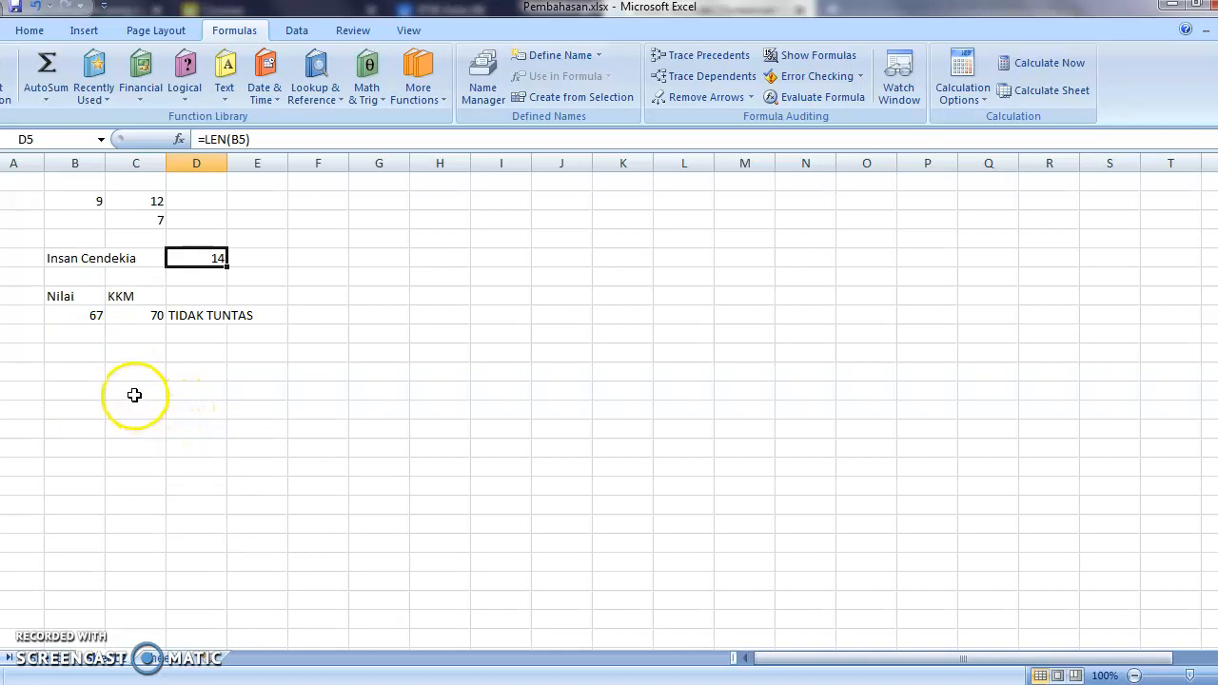
pyautogui.click(194, 316)
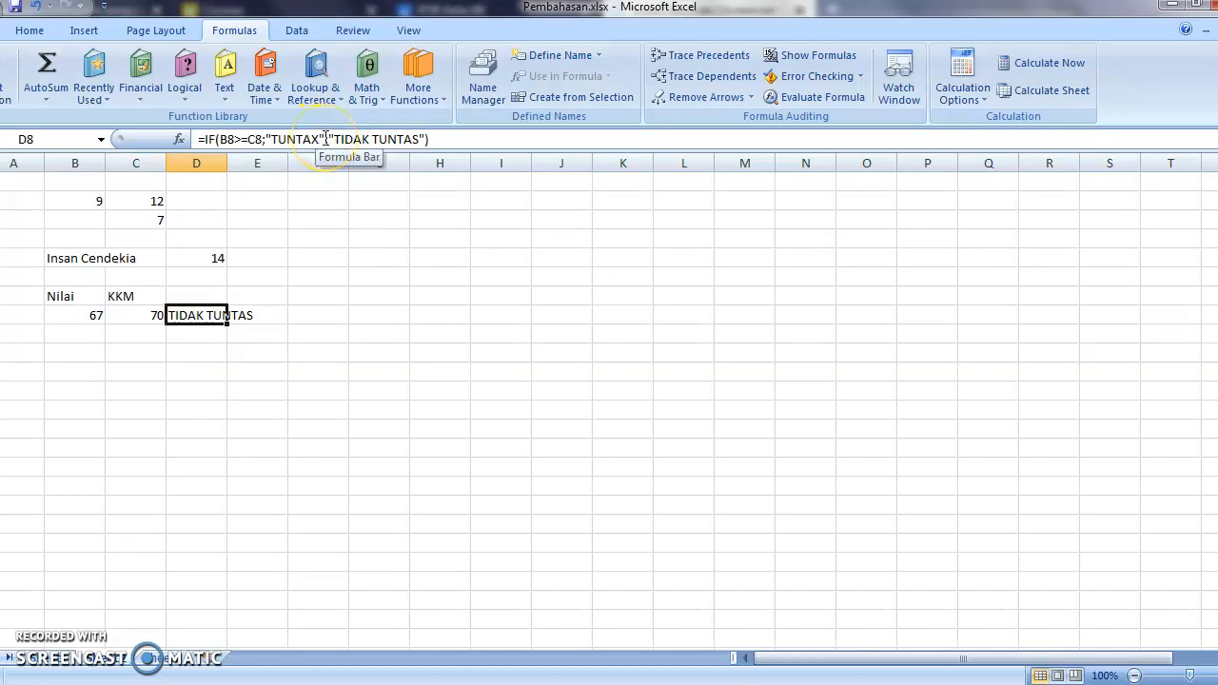
pyautogui.click(211, 372)
pyautogui.click(155, 260)
pyautogui.click(196, 258)
pyautogui.click(89, 259)
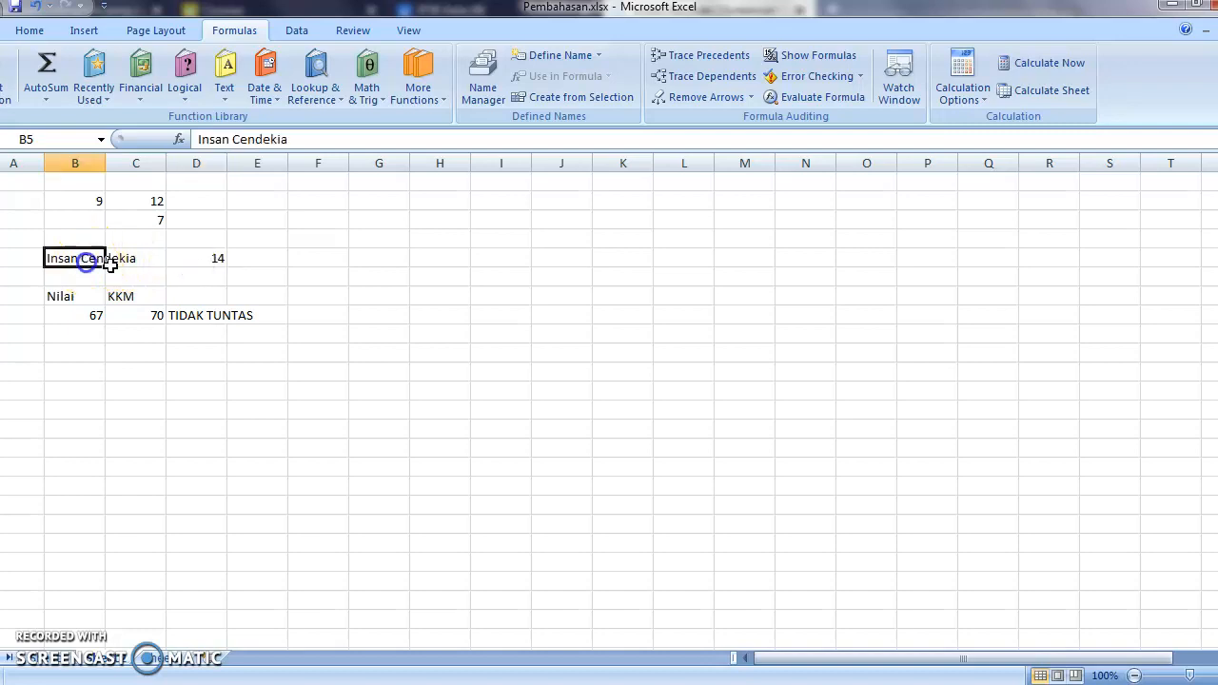
pyautogui.click(219, 259)
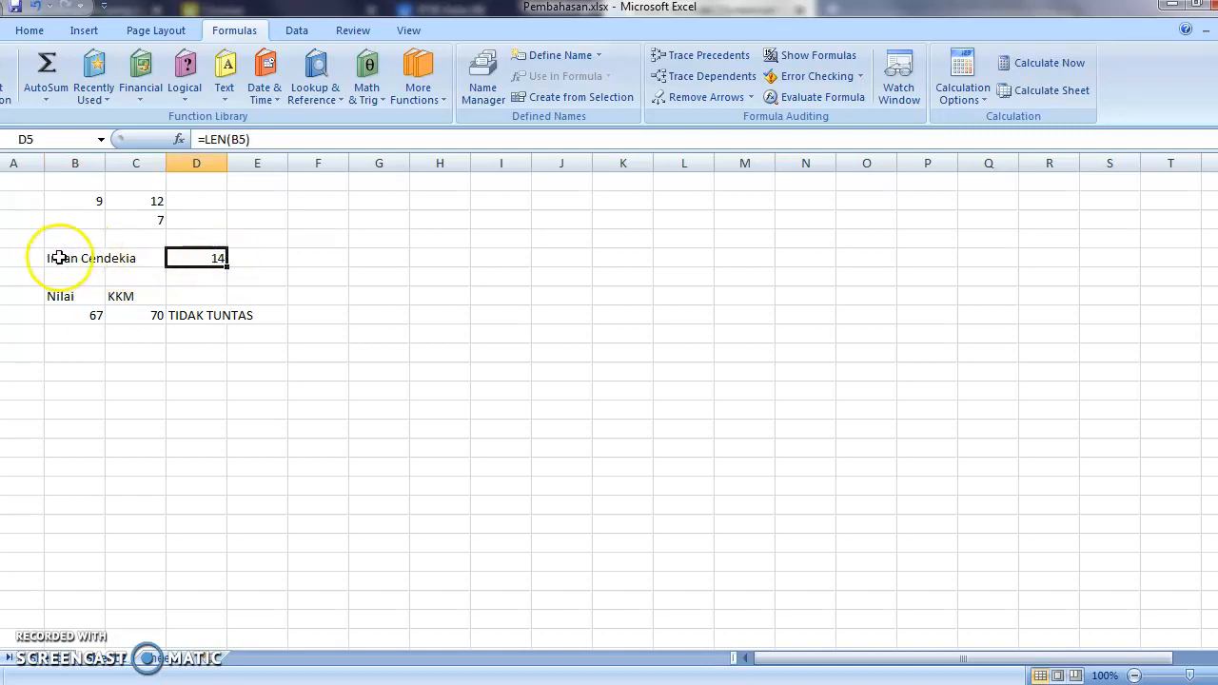
# Enter the nested formula =IF(LEN(B5)>10;"PANJANG";"PENDEK") in cell F5 to classify the length of the text in B5.
pyautogui.click(282, 255)
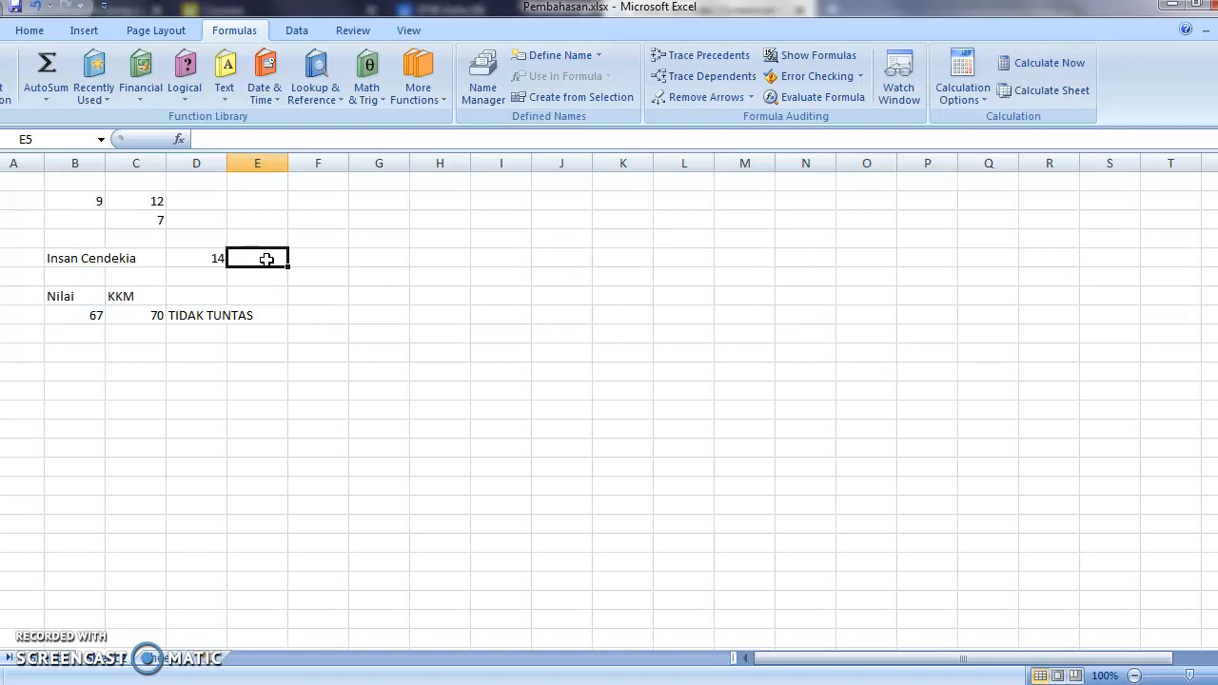
pyautogui.press('Right')
pyautogui.write('=')
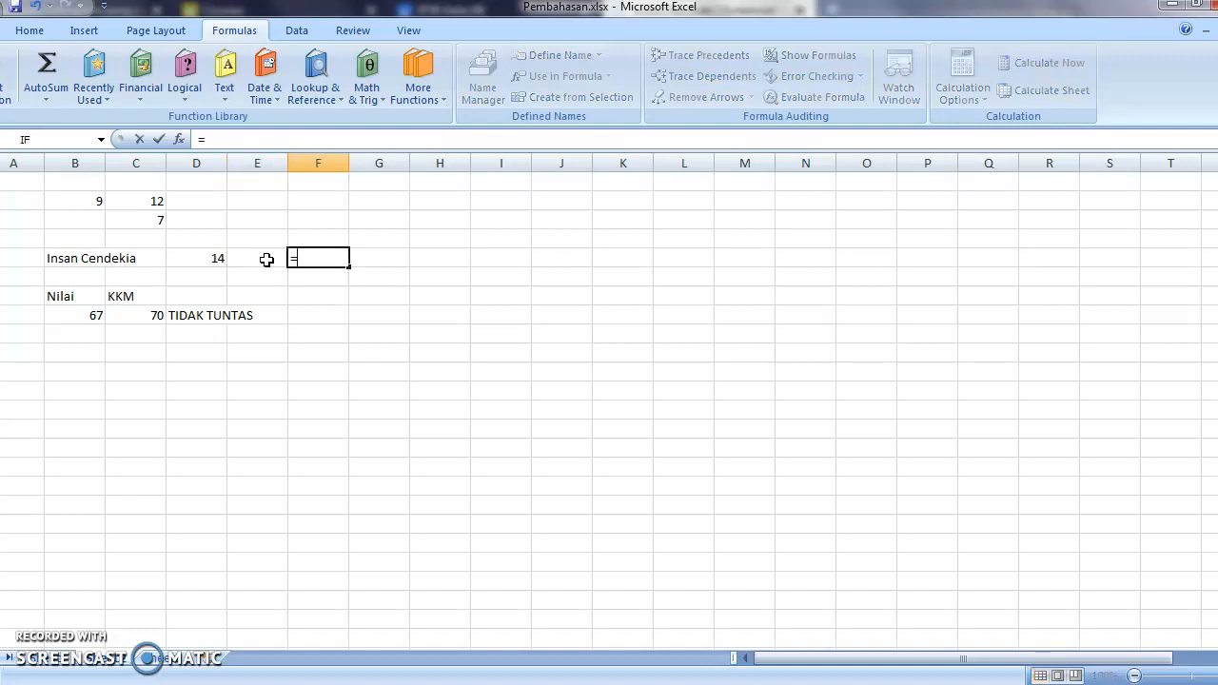
pyautogui.write('IF')
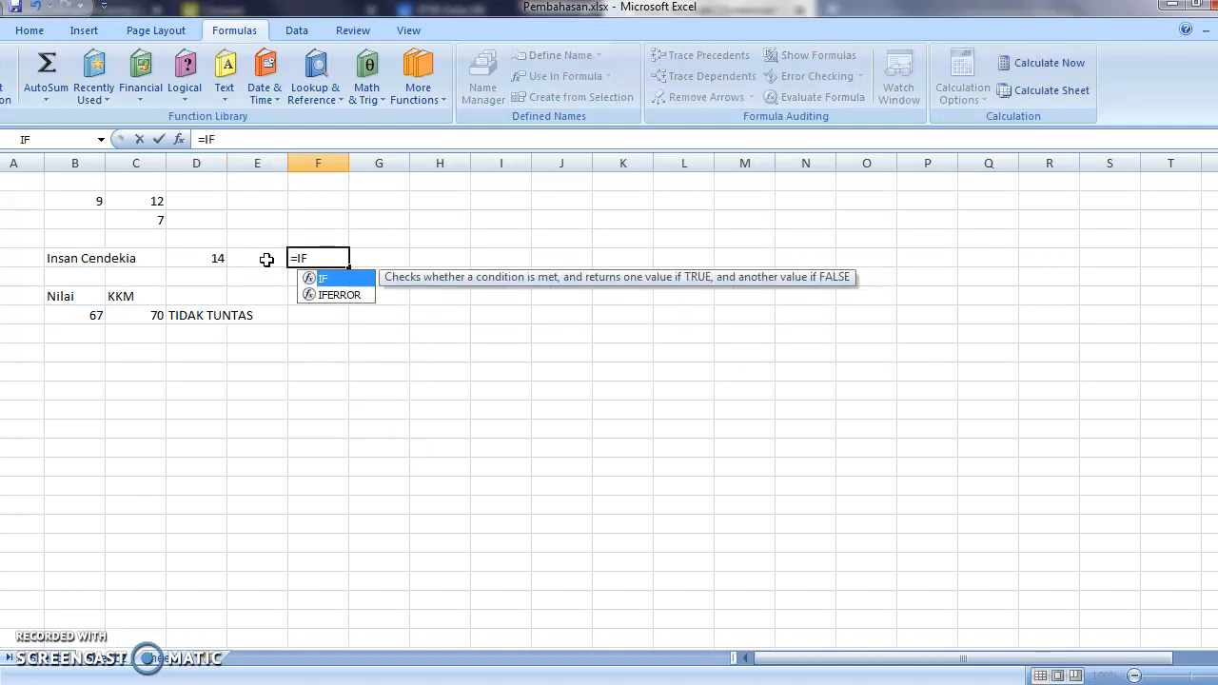
pyautogui.doubleClick(323, 278)
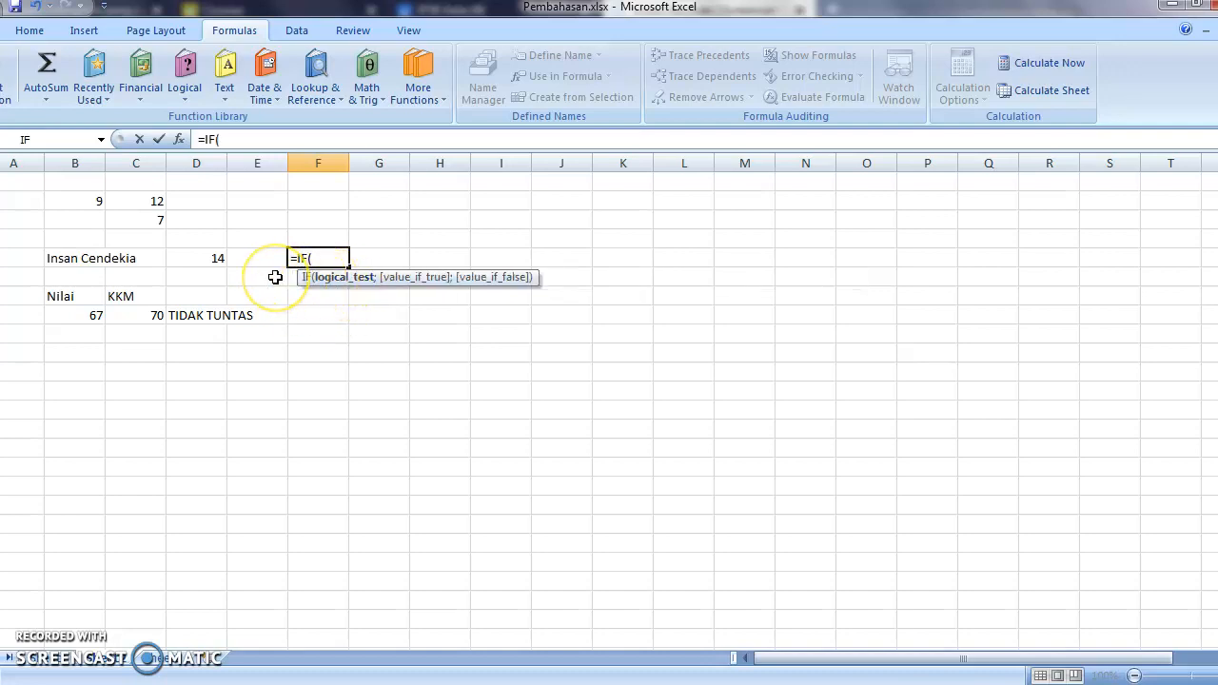
pyautogui.write('LEN')
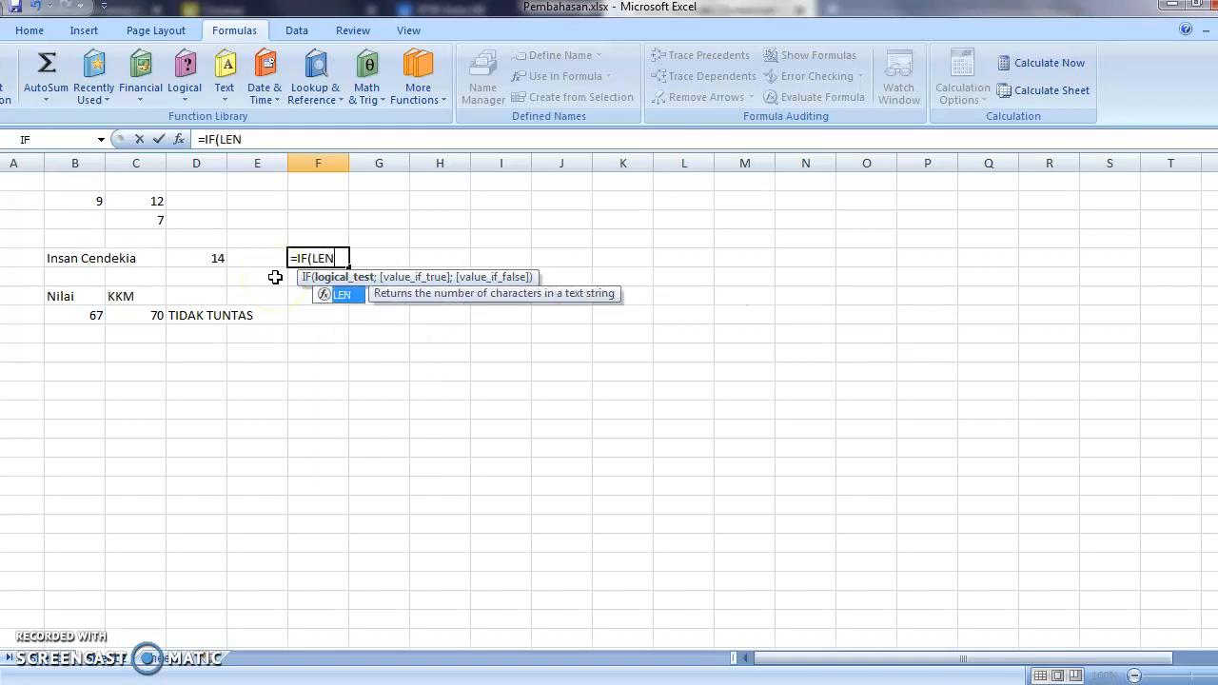
pyautogui.write('(')
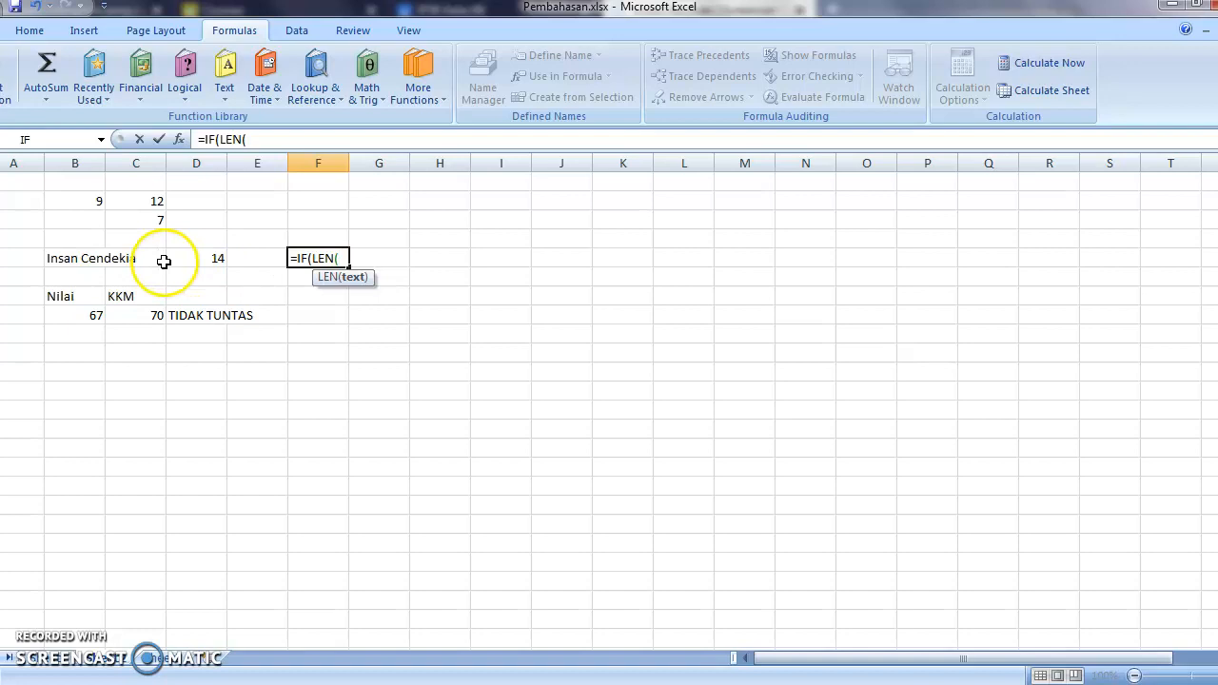
pyautogui.click(67, 259)
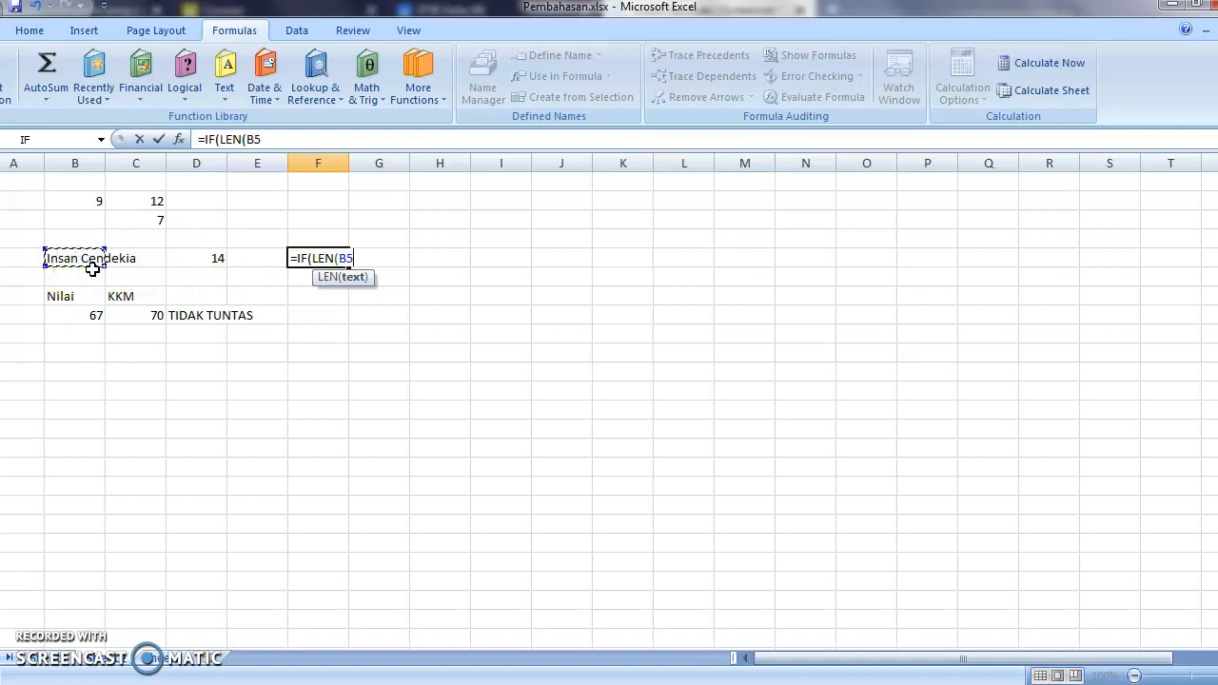
pyautogui.write(')>')
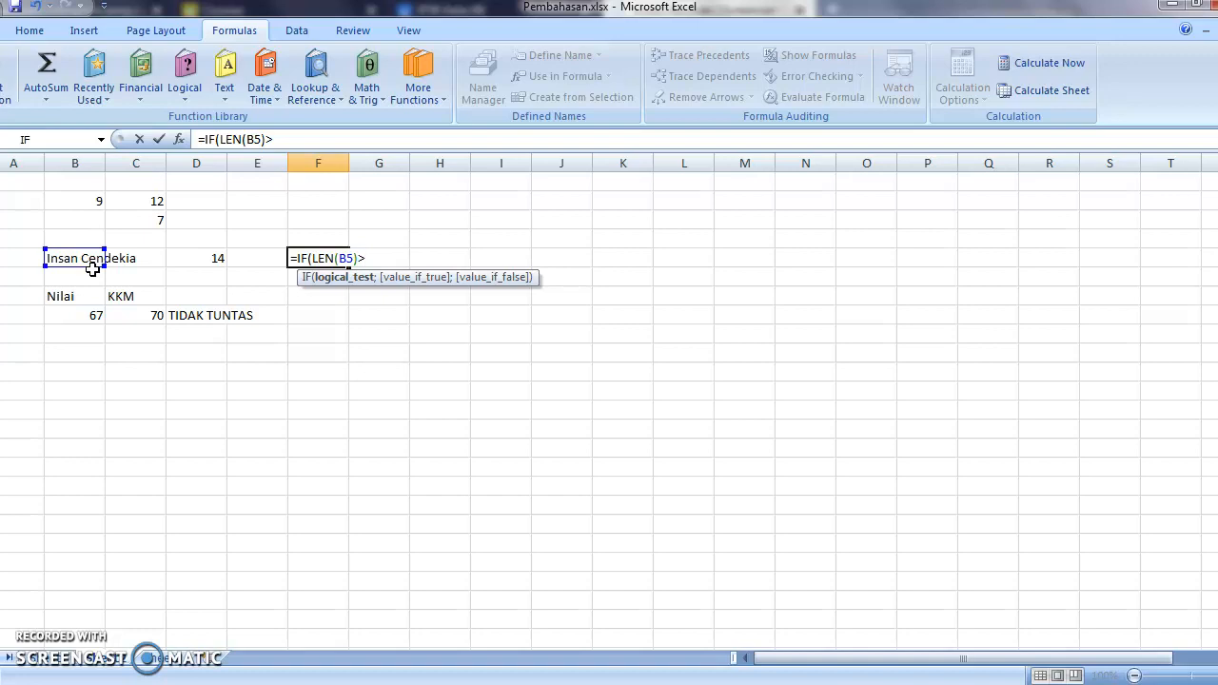
pyautogui.write('10;')
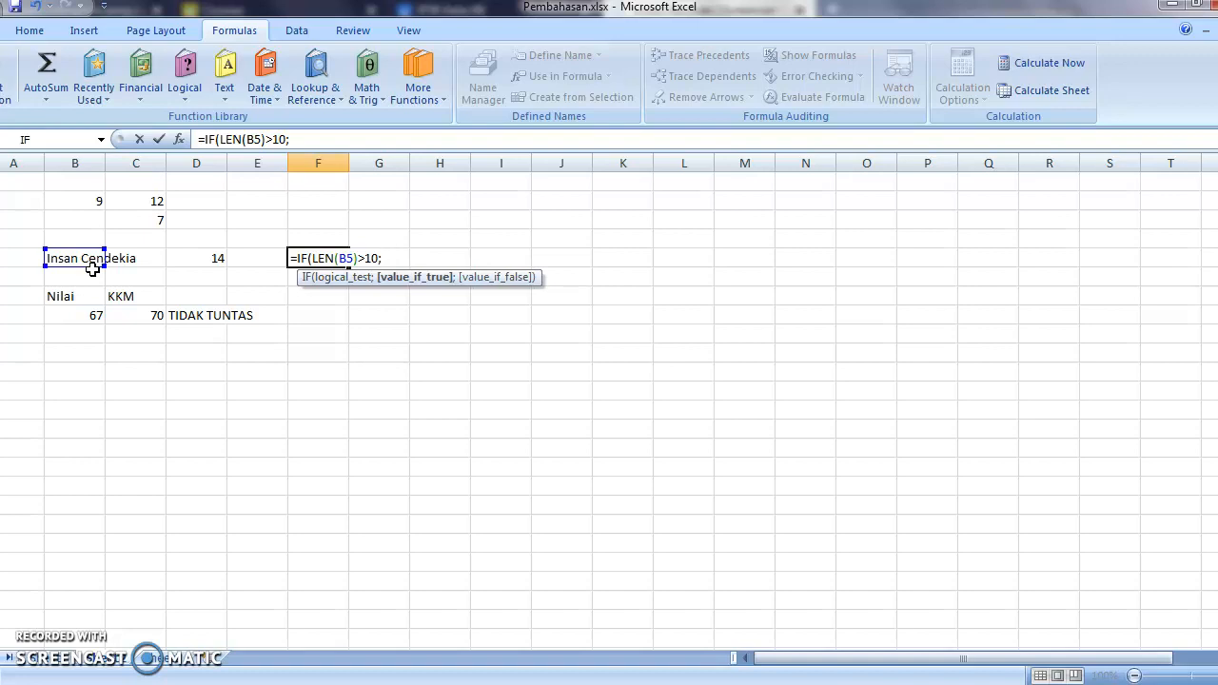
pyautogui.write('"PANJANG')
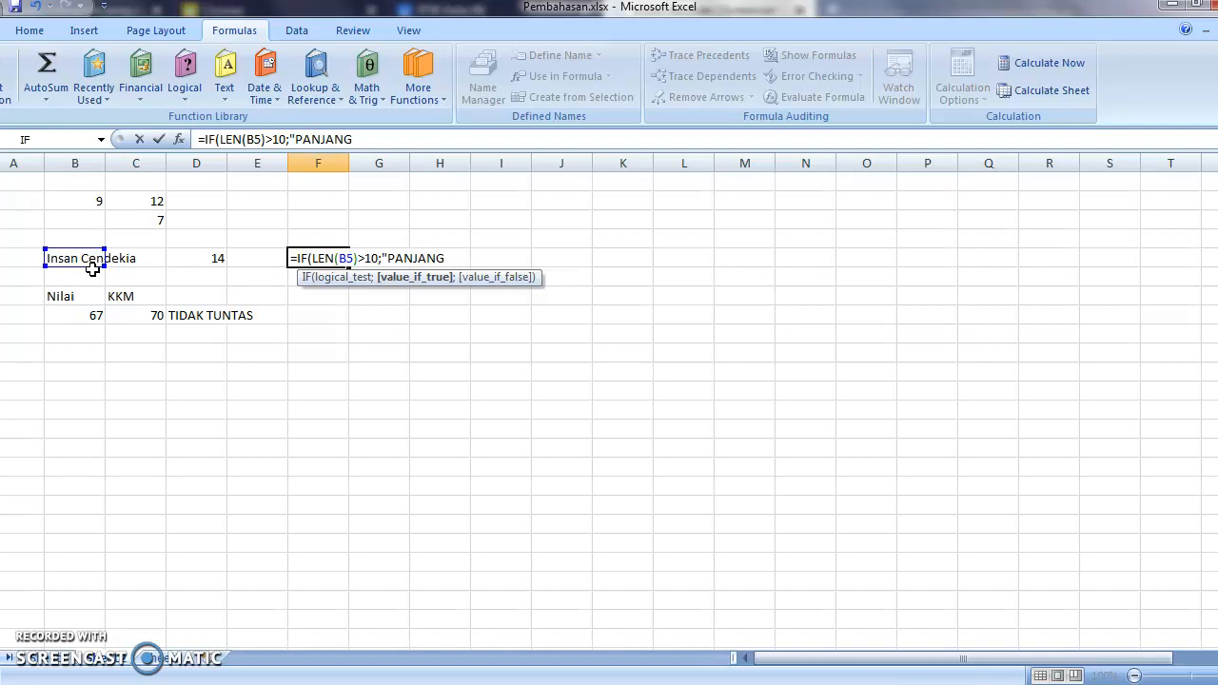
pyautogui.write('";"PENDEK')
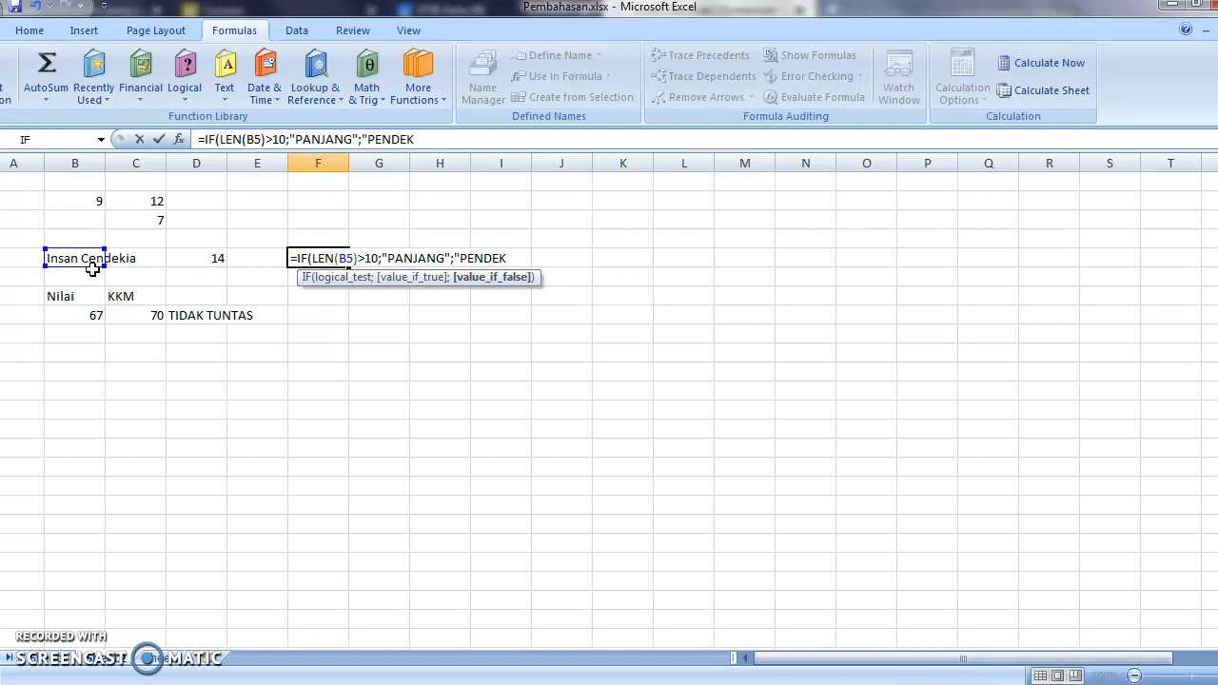
pyautogui.write('")')
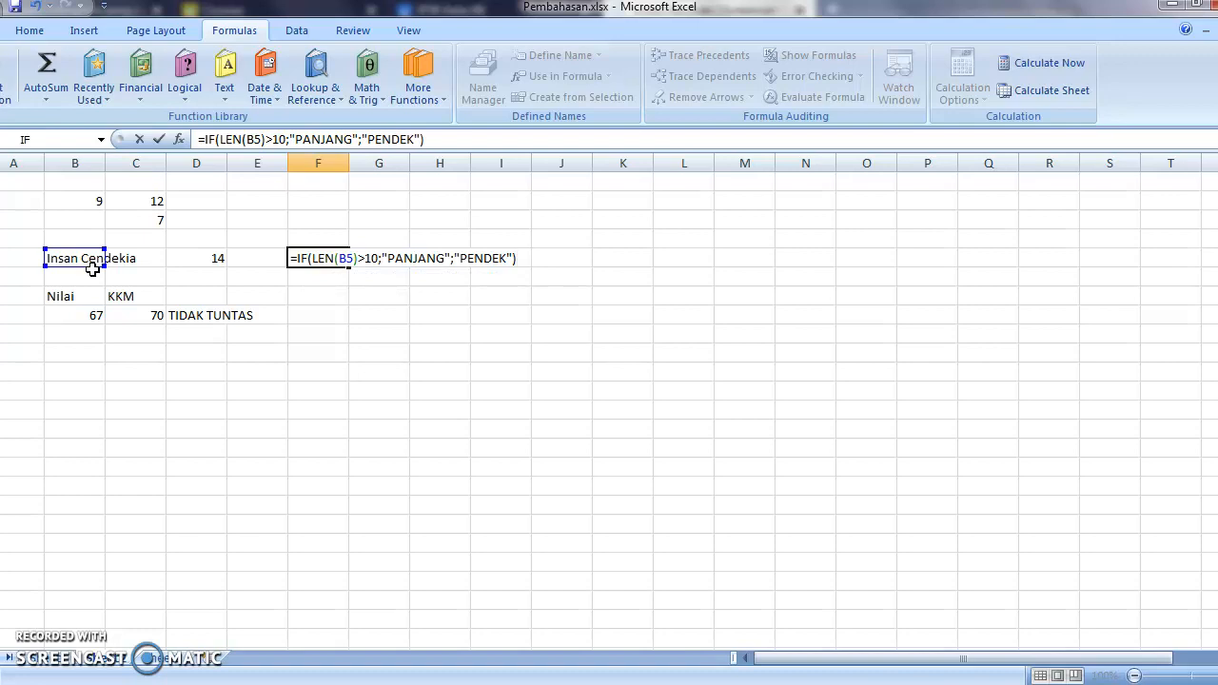
pyautogui.press('Return')
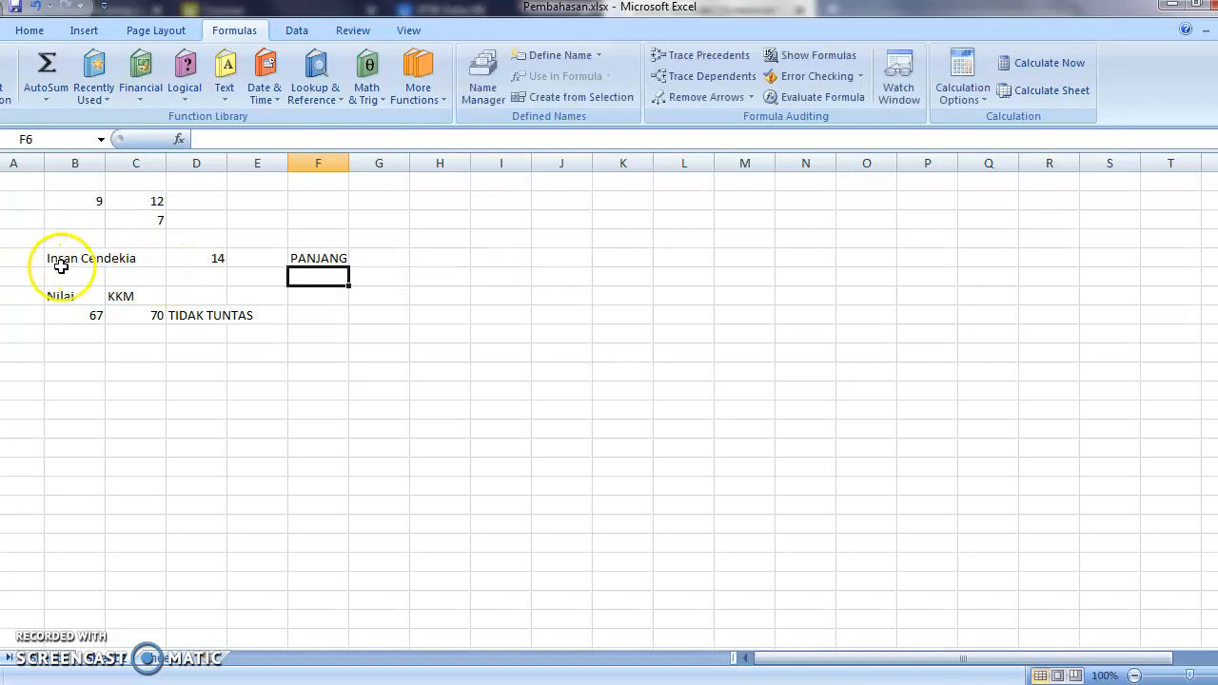
# Replace the text in B5 with Sukoharjo and check the nested IF formula in F5.
pyautogui.click(60, 266)
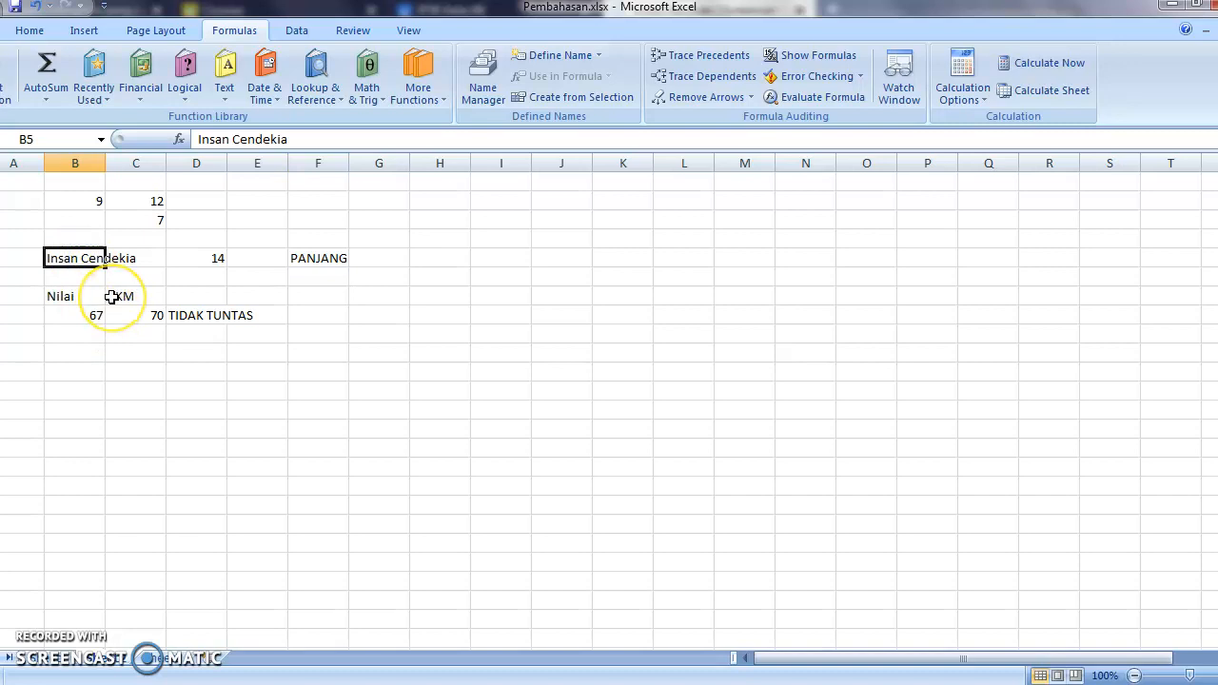
pyautogui.write('Su')
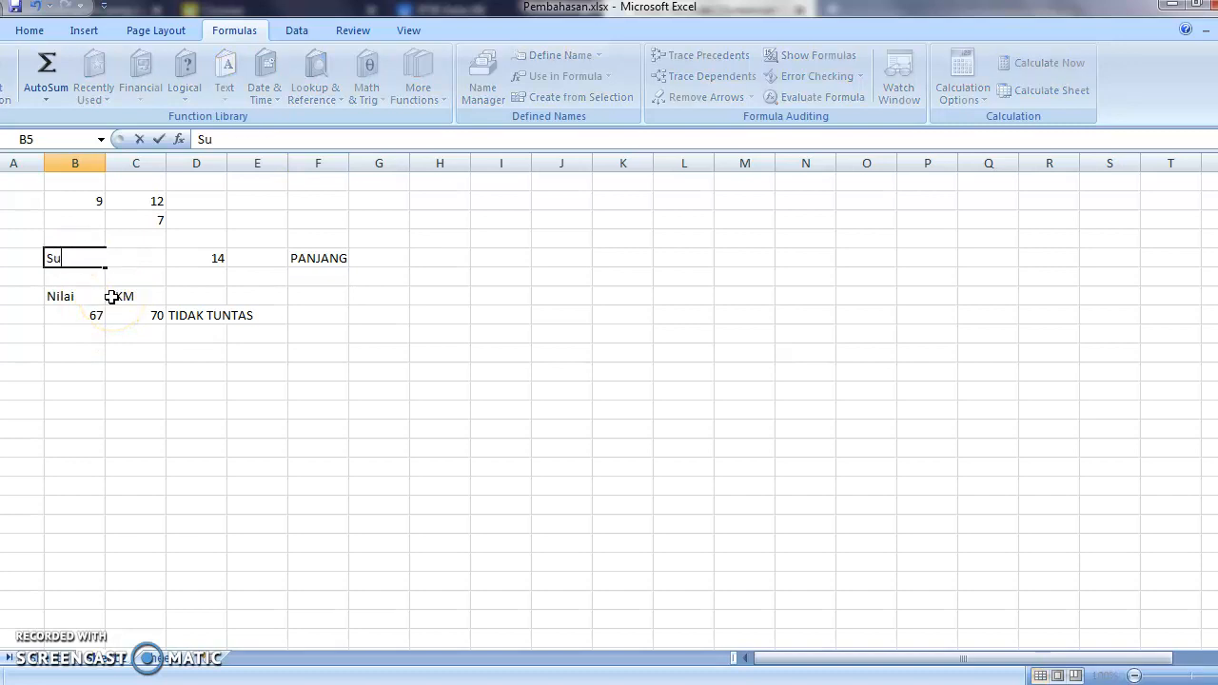
pyautogui.write('koharjo')
pyautogui.press('Return')
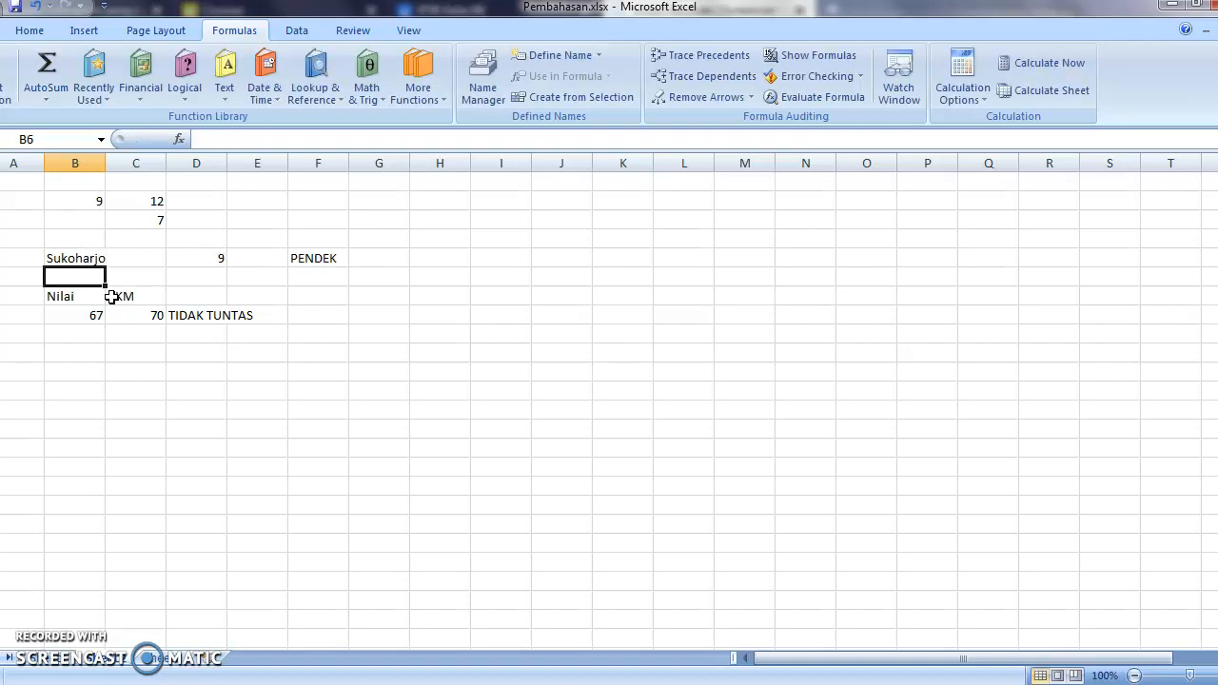
pyautogui.click(314, 257)
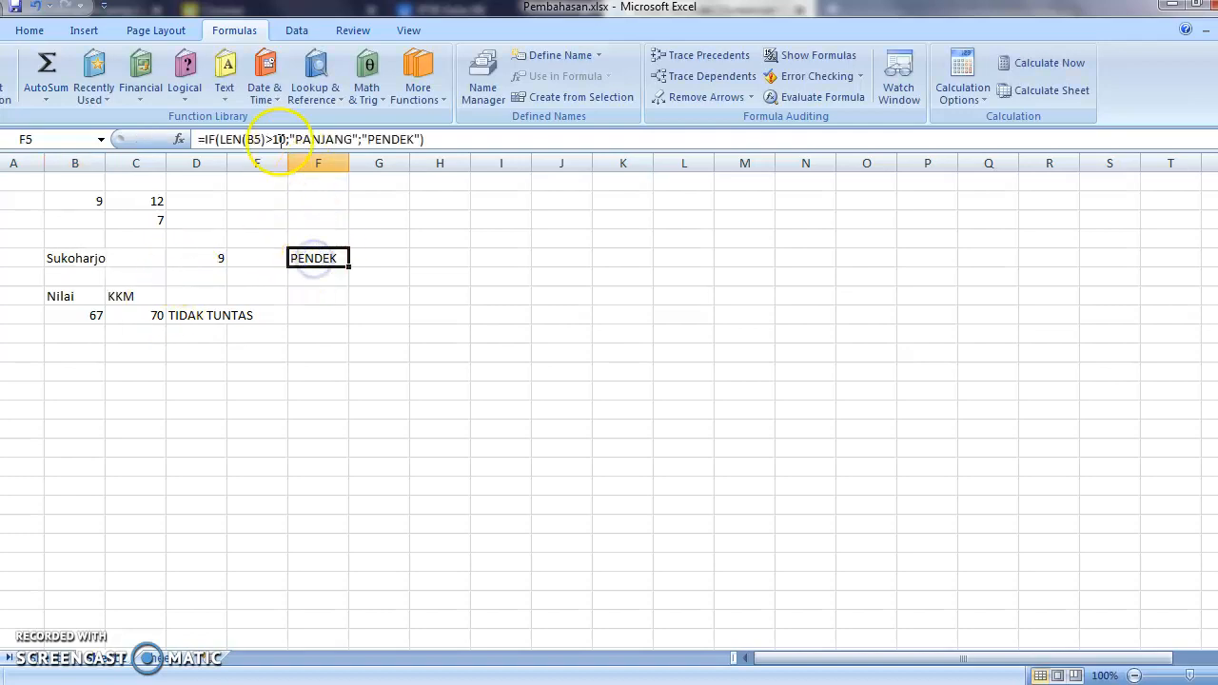